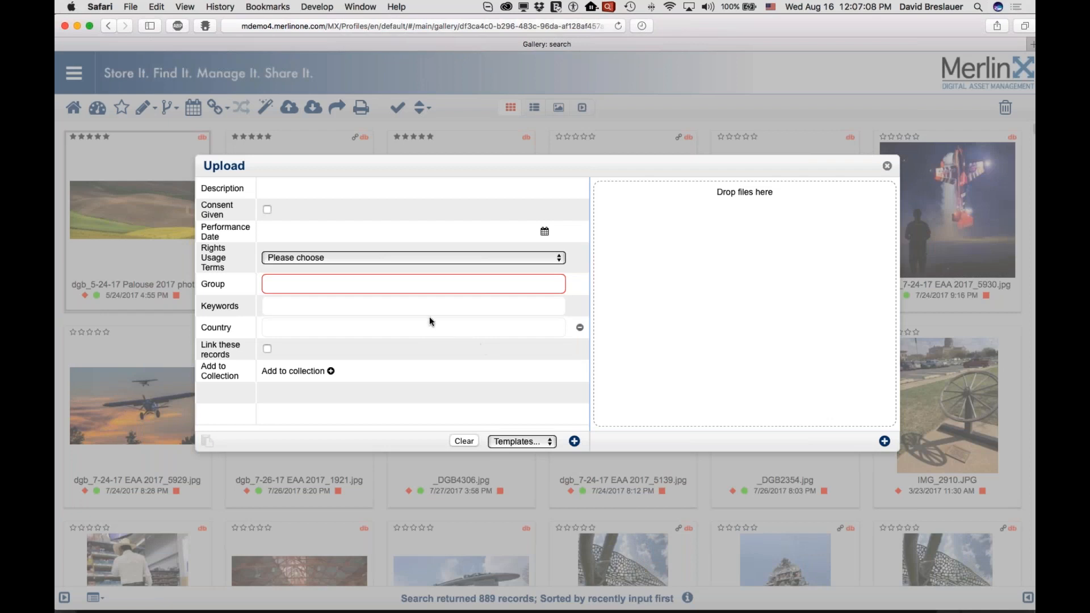
- Enter "Where I can type whatever I want" as the upload's Description
{"action": "left_click", "coordinate": [266, 188]}
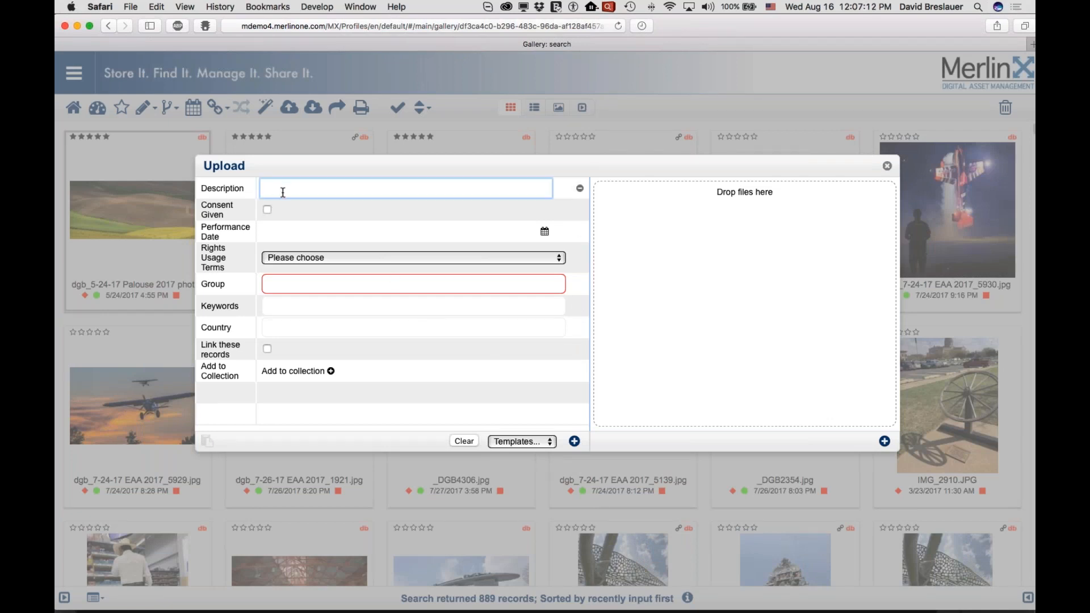
{"action": "type", "text": "Where I can type whatever I want"}
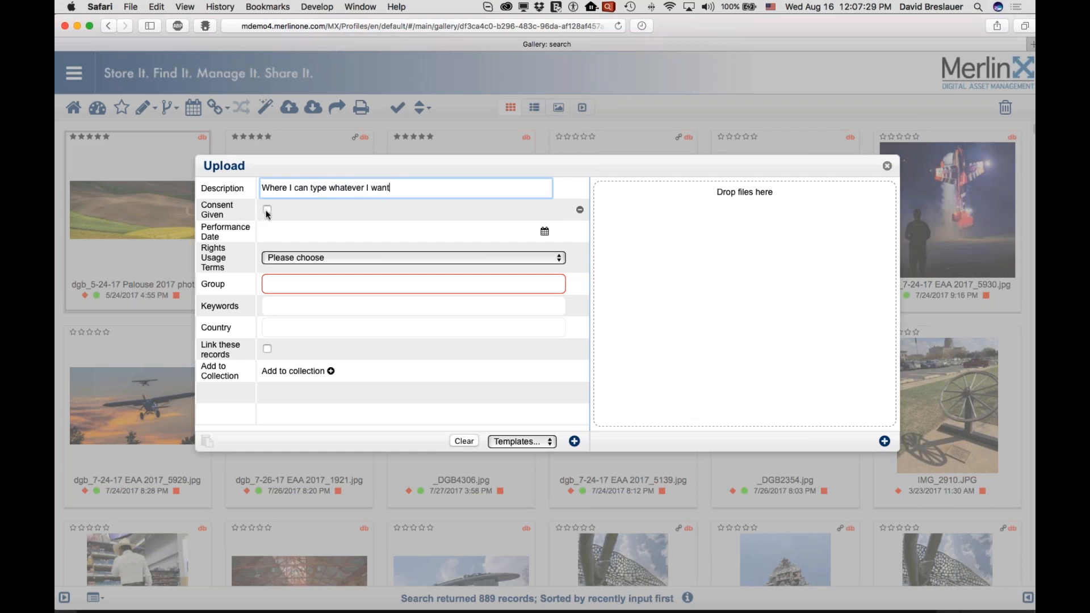
- Mark Consent Given as checked for the upload
{"action": "left_click", "coordinate": [266, 209]}
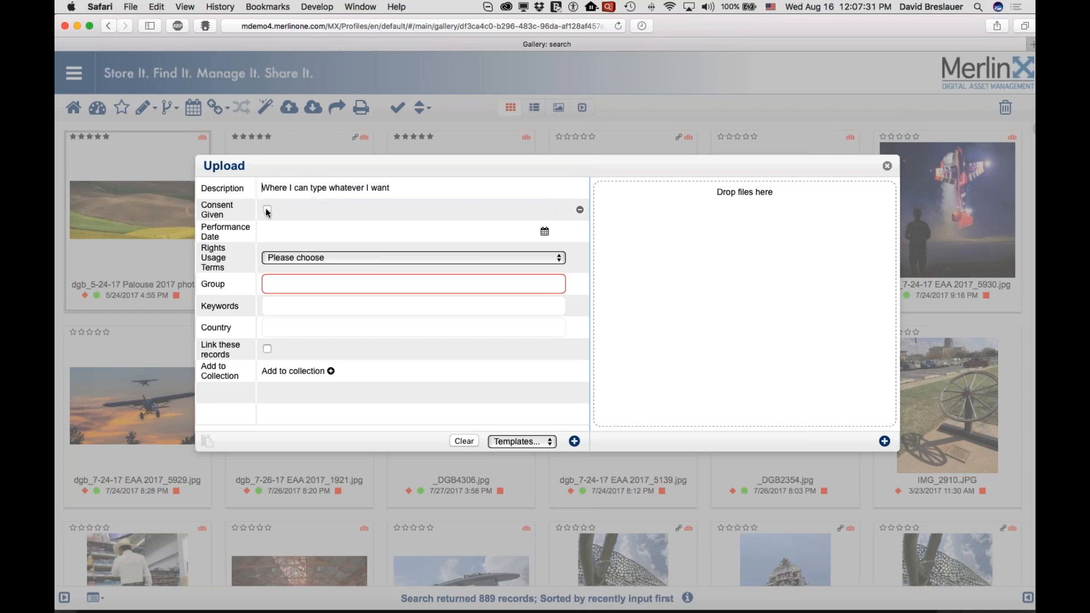
{"action": "left_click", "coordinate": [265, 209]}
{"action": "left_click", "coordinate": [265, 209]}
{"action": "left_click", "coordinate": [267, 211]}
- Set the Performance Date to 8/8/2017 using the calendar
{"action": "left_click", "coordinate": [275, 230]}
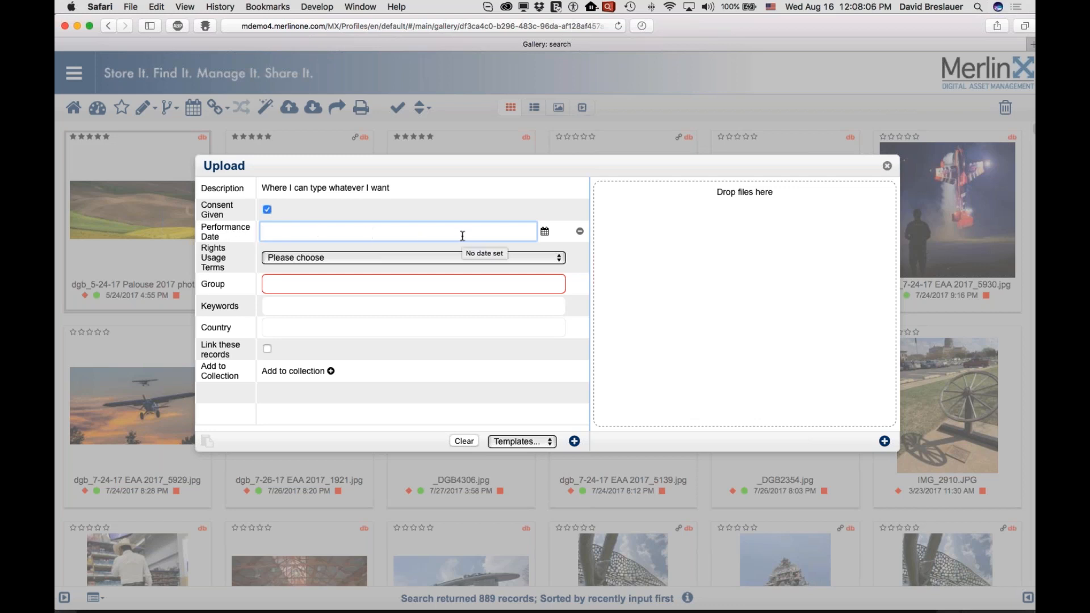
{"action": "left_click", "coordinate": [545, 231]}
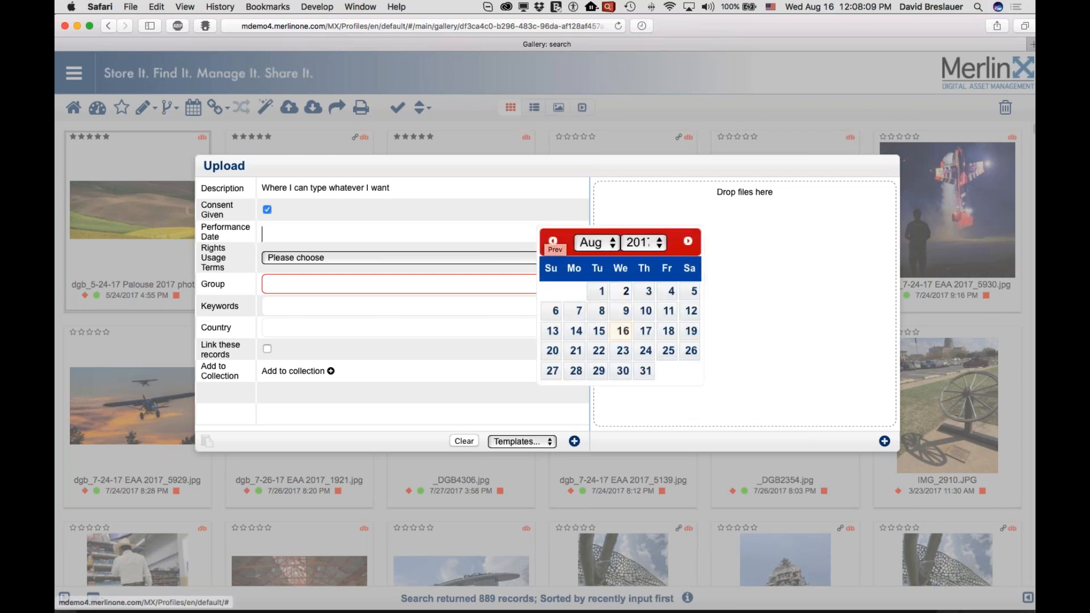
{"action": "left_click", "coordinate": [602, 312]}
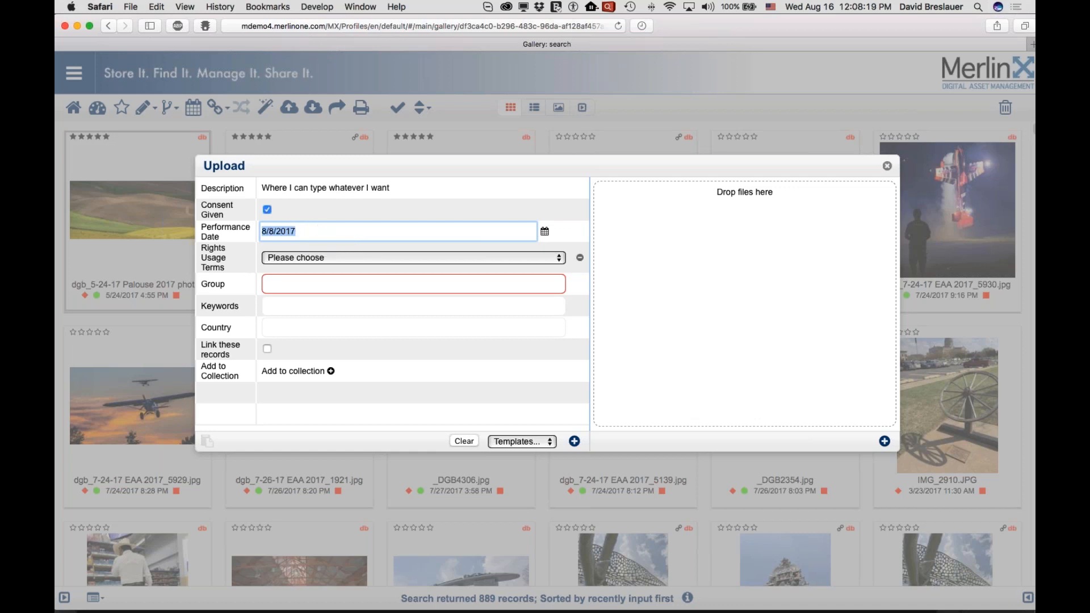
- Set the Rights Usage Terms to "Internal Use, Editorial Use Only"
{"action": "left_click", "coordinate": [287, 258]}
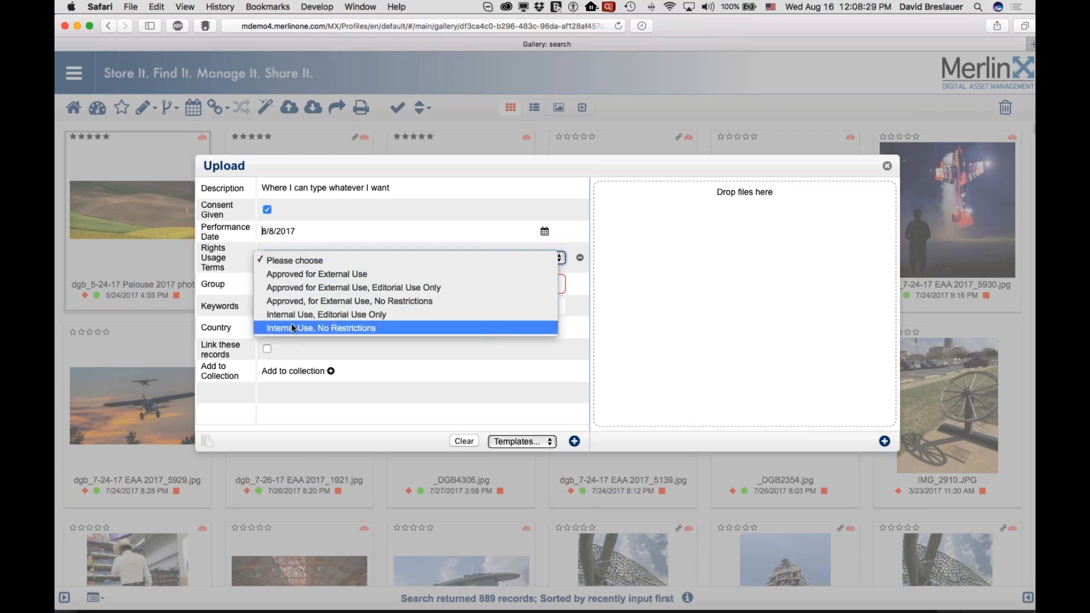
{"action": "left_click", "coordinate": [297, 262]}
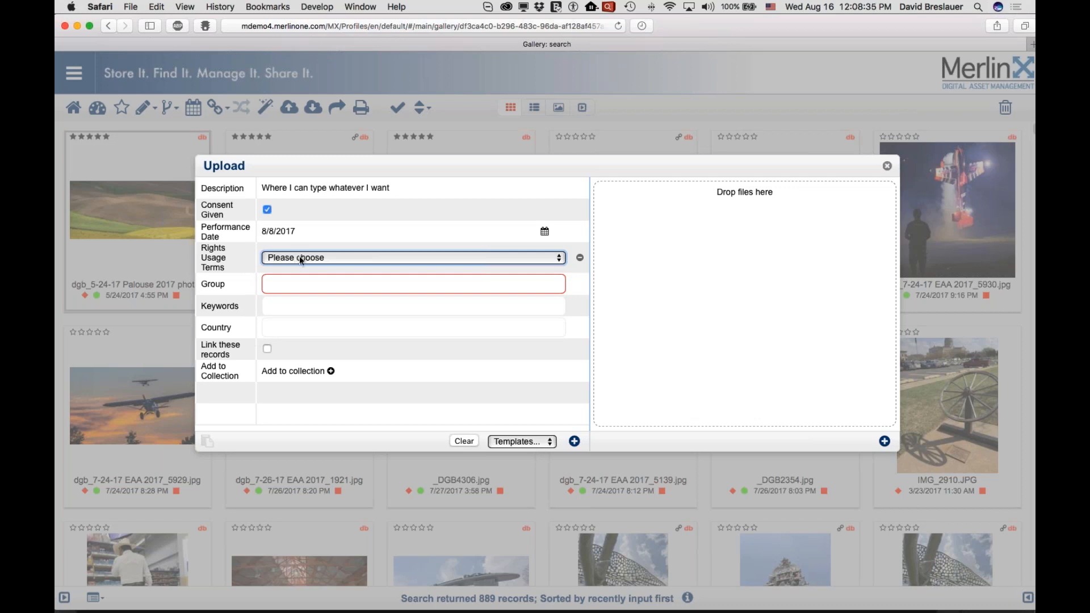
{"action": "left_click", "coordinate": [299, 258]}
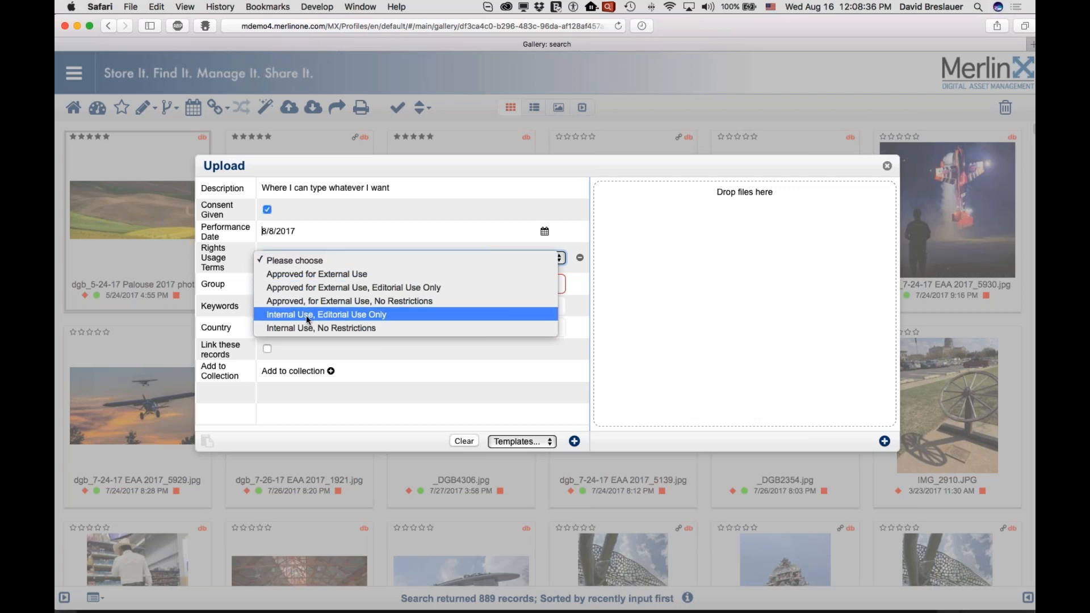
{"action": "left_click", "coordinate": [322, 317]}
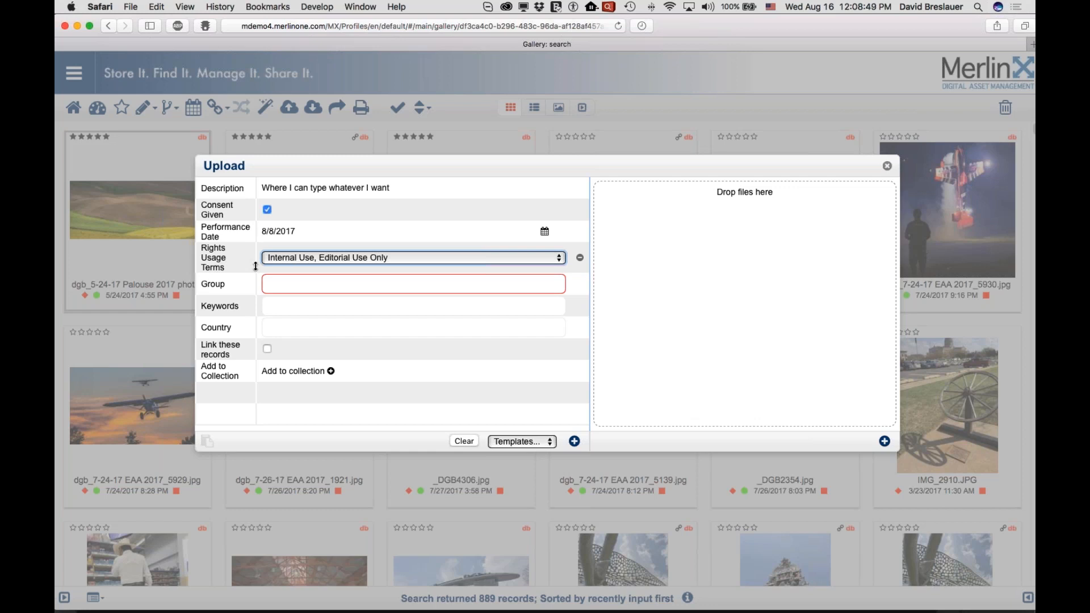
- Assign the upload to the Marketing and Sales groups
{"action": "left_click", "coordinate": [284, 282]}
{"action": "left_click", "coordinate": [284, 284]}
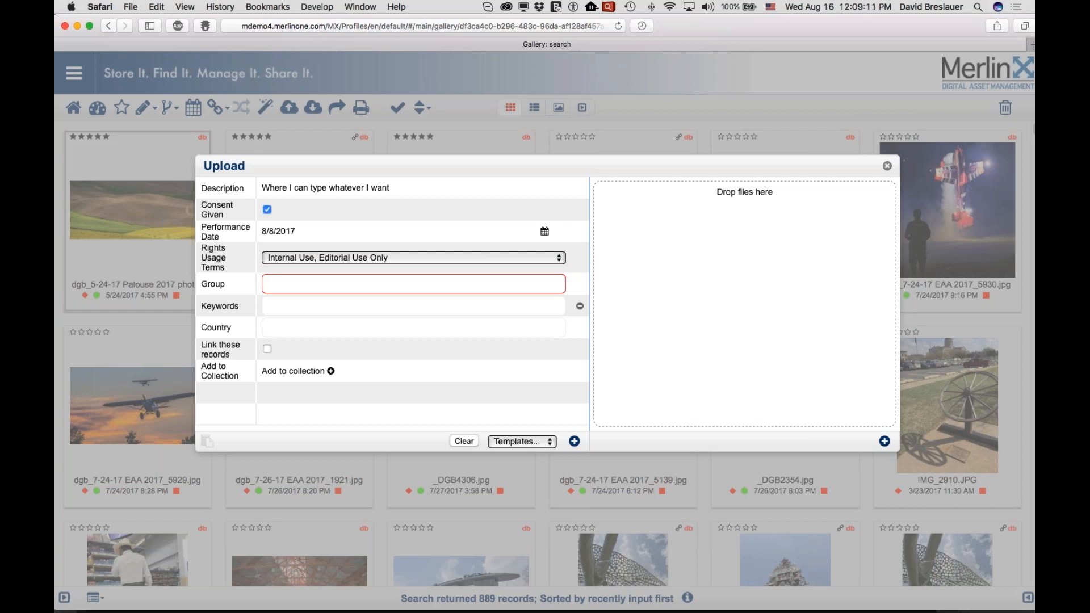
{"action": "type", "text": "m"}
{"action": "key", "text": "Down"}
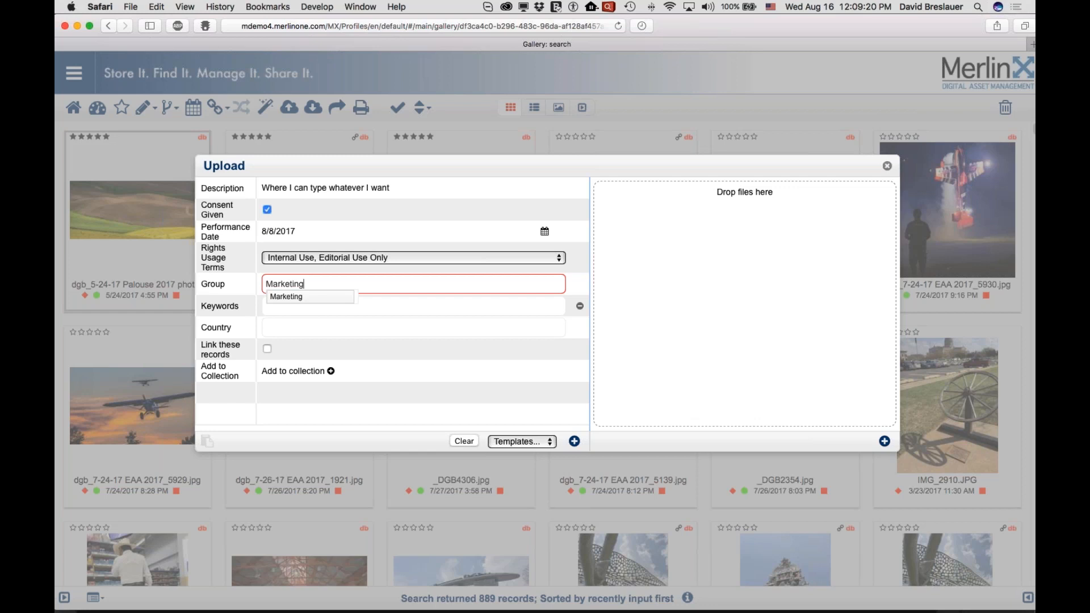
{"action": "key", "text": "Return"}
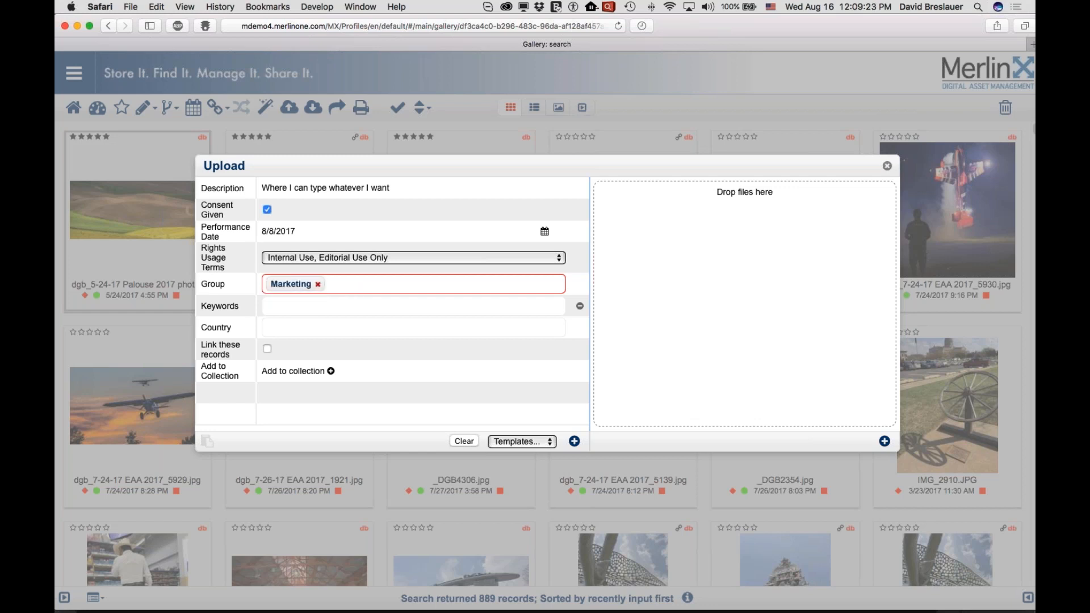
{"action": "type", "text": "s"}
{"action": "key", "text": "Down"}
{"action": "key", "text": "Return"}
- Try to add the unlisted value "something else" as a further Group entry
{"action": "type", "text": "something"}
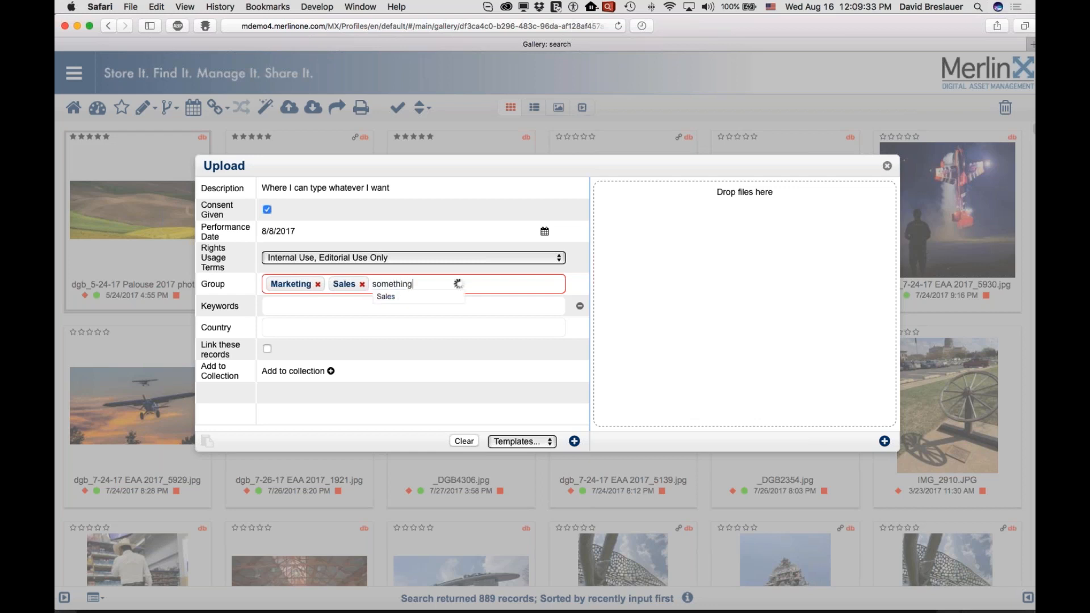
{"action": "type", "text": " else"}
{"action": "key", "text": "Return"}
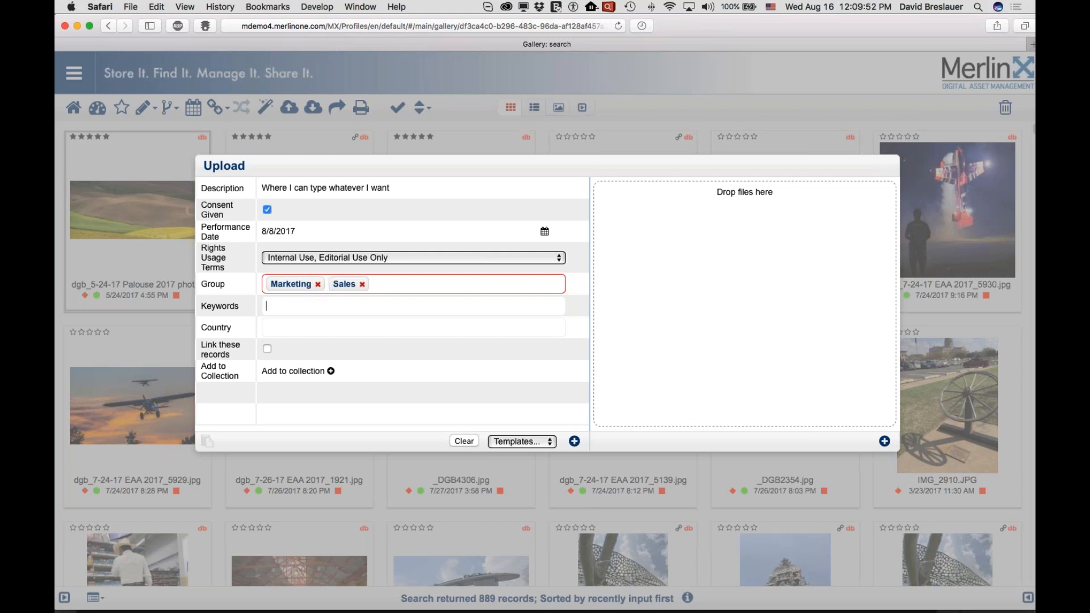
- Add the existing keyword TEST to the upload's Keywords
{"action": "type", "text": "test"}
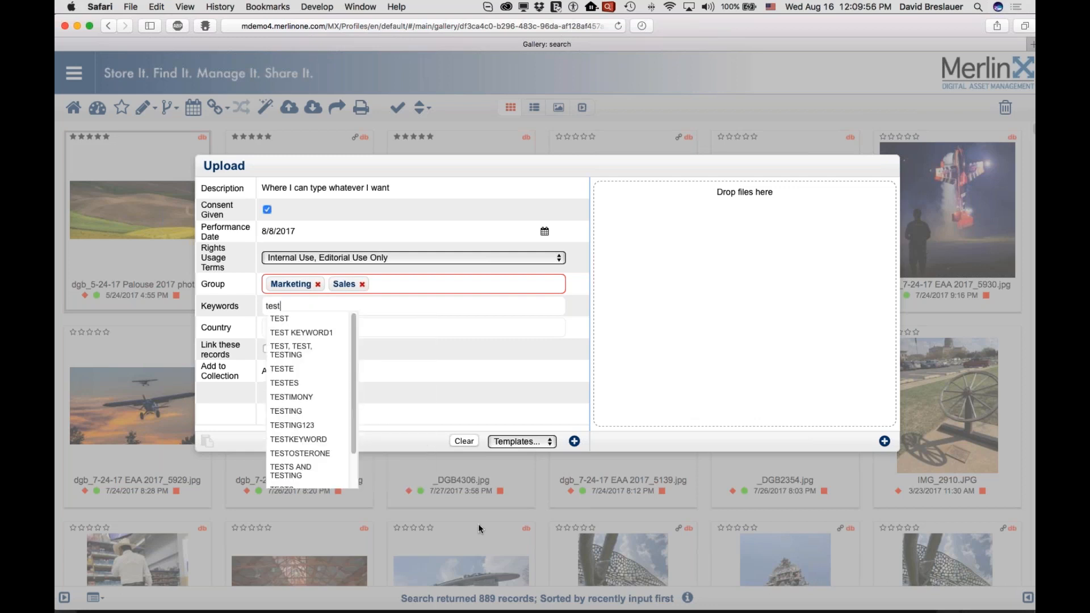
{"action": "left_click", "coordinate": [282, 319]}
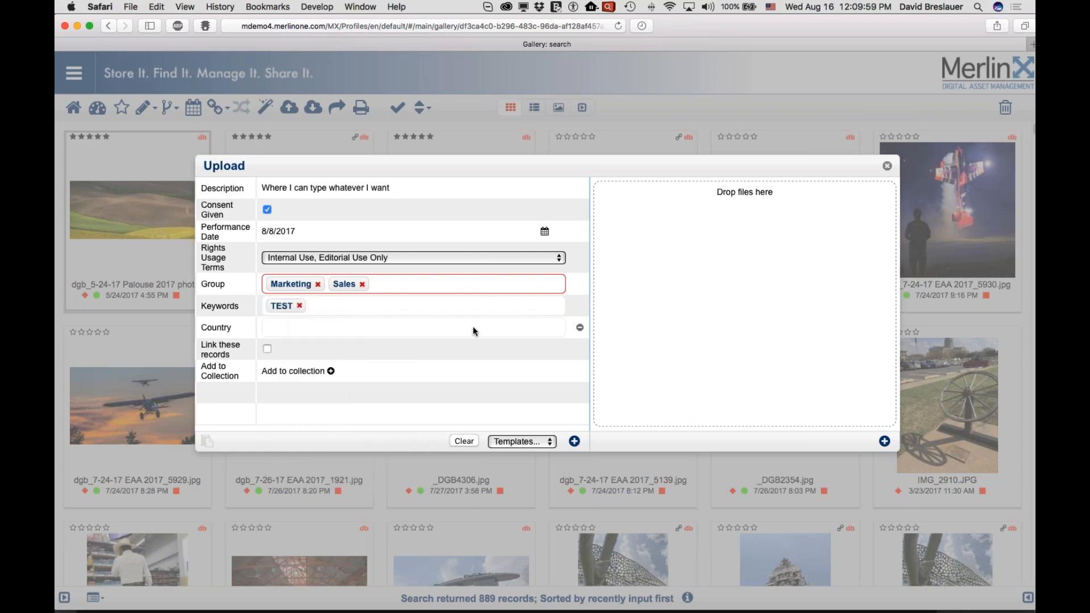
- Try entering the new keywords "kladflkl" and "jkaf", decline adding them to the official list, and remove "kladflkl"
{"action": "type", "text": "kladflkl"}
{"action": "key", "text": "Return"}
{"action": "type", "text": "jkaf"}
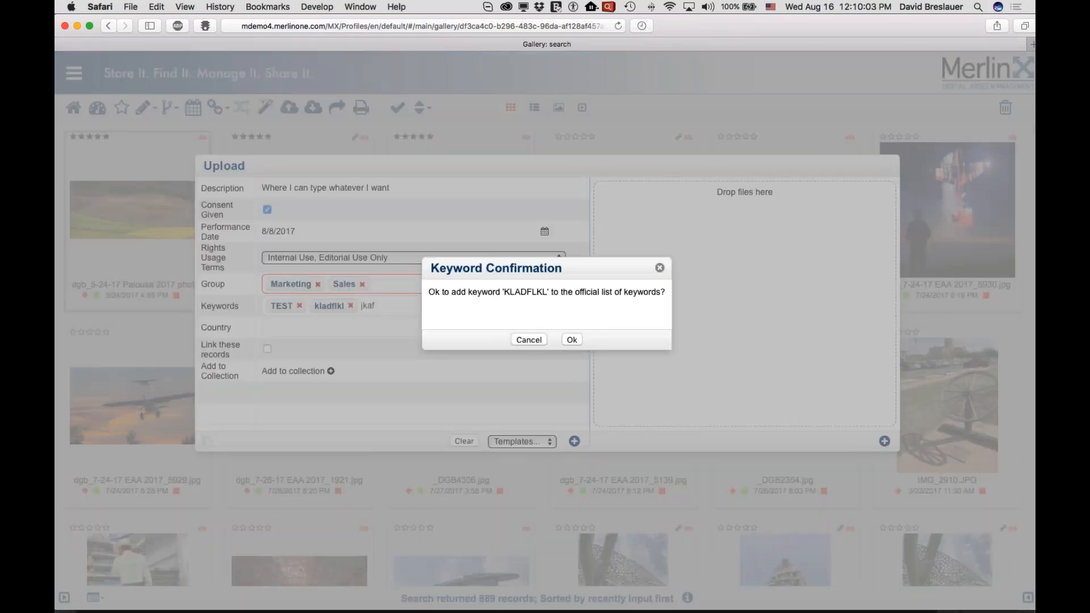
{"action": "left_click", "coordinate": [660, 269]}
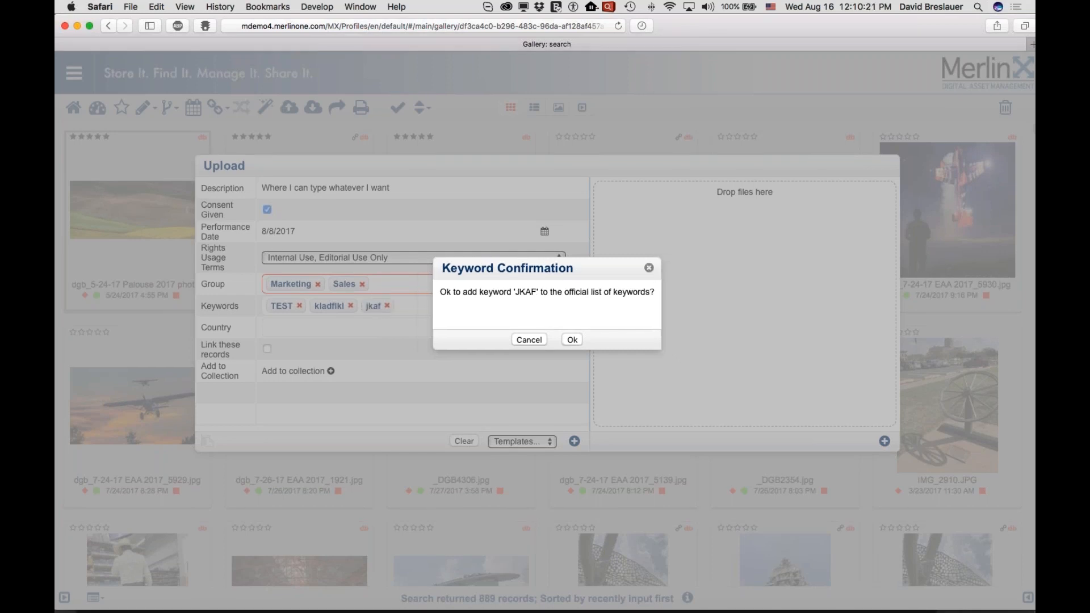
{"action": "left_click", "coordinate": [529, 339]}
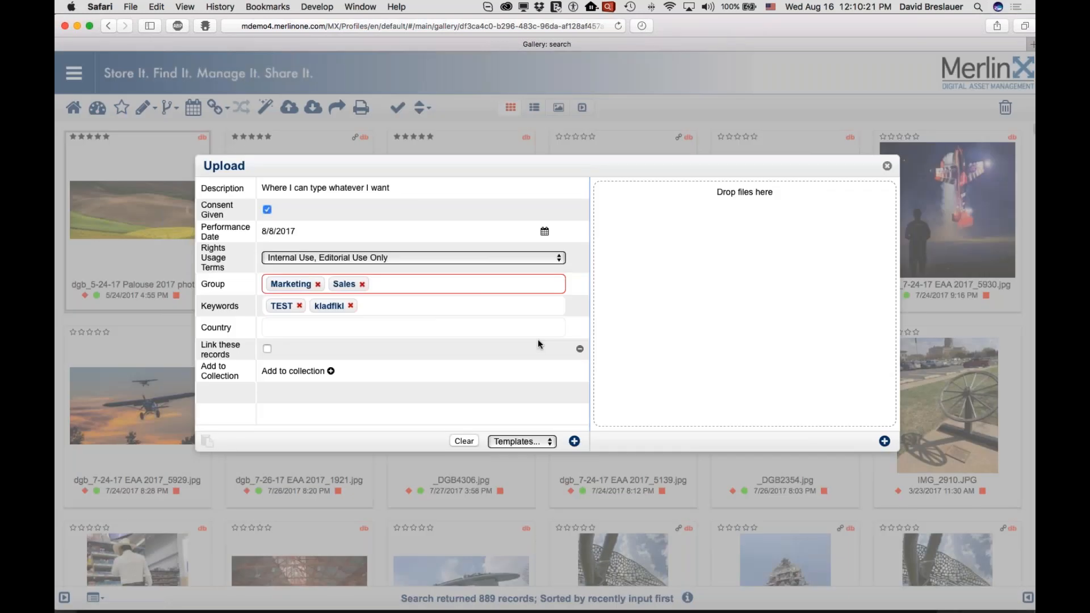
{"action": "left_click", "coordinate": [350, 306]}
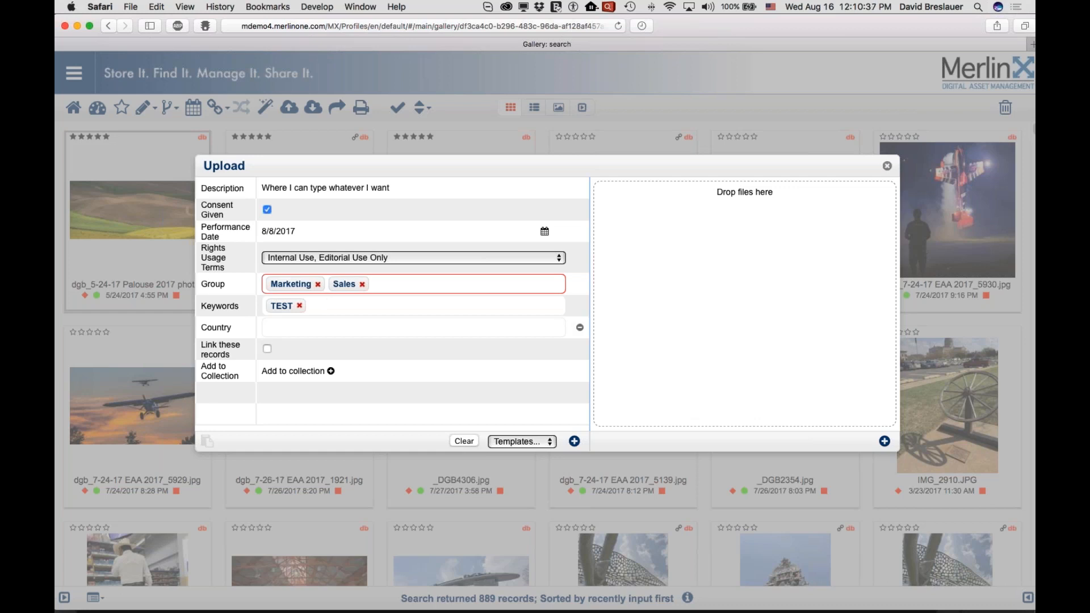
- Set the Country to United States of America
{"action": "mouse_move", "coordinate": [335, 609]}
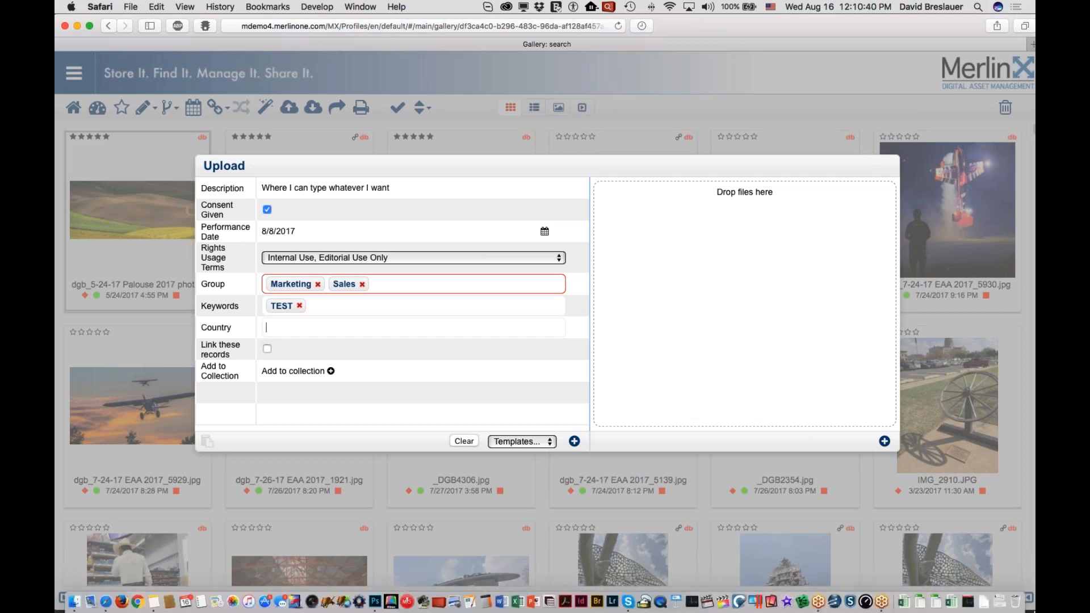
{"action": "type", "text": "un"}
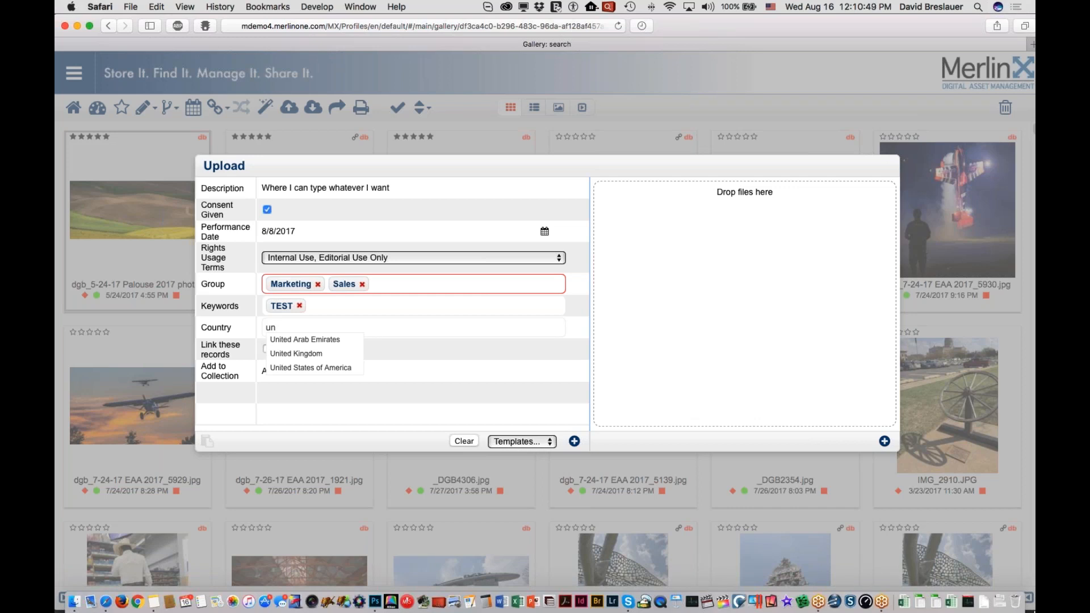
{"action": "left_click", "coordinate": [311, 369]}
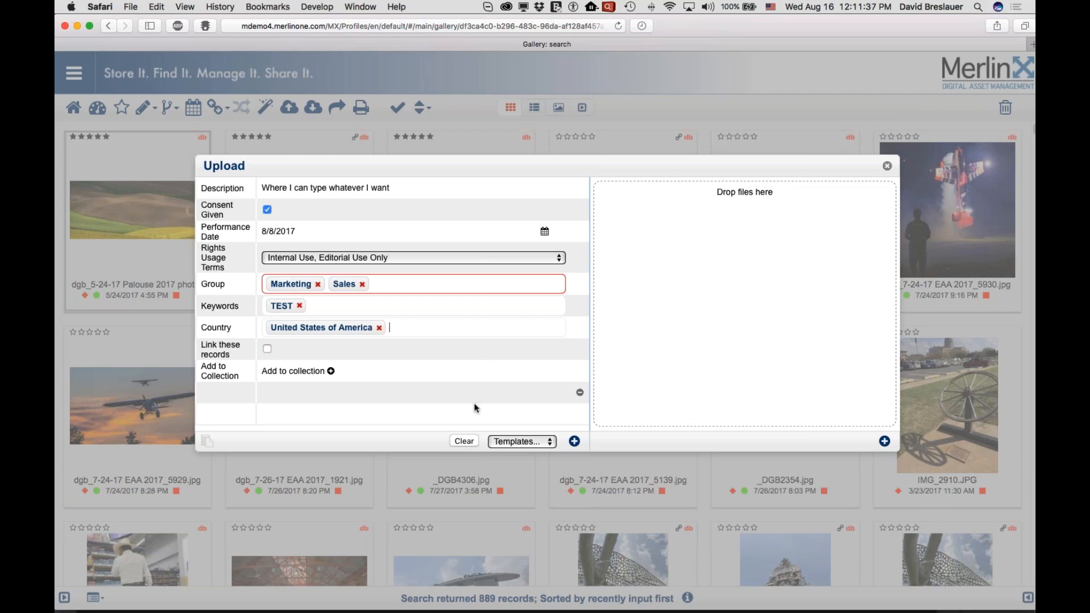
- Clear the upload form's values and add a Creator (Byline) field directly below Consent Given
{"action": "left_click", "coordinate": [463, 442]}
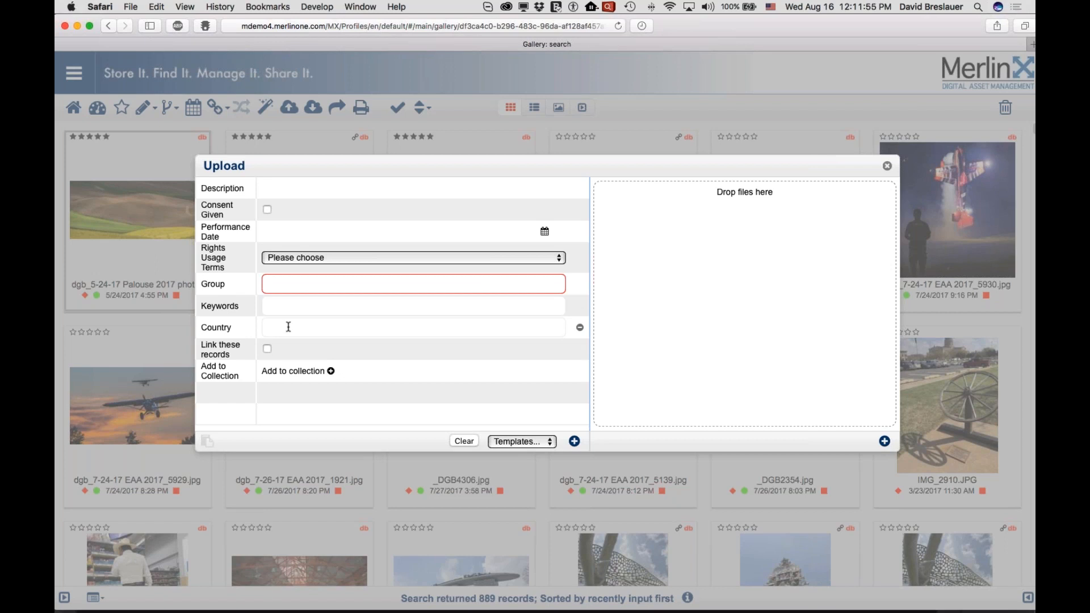
{"action": "left_click", "coordinate": [575, 441]}
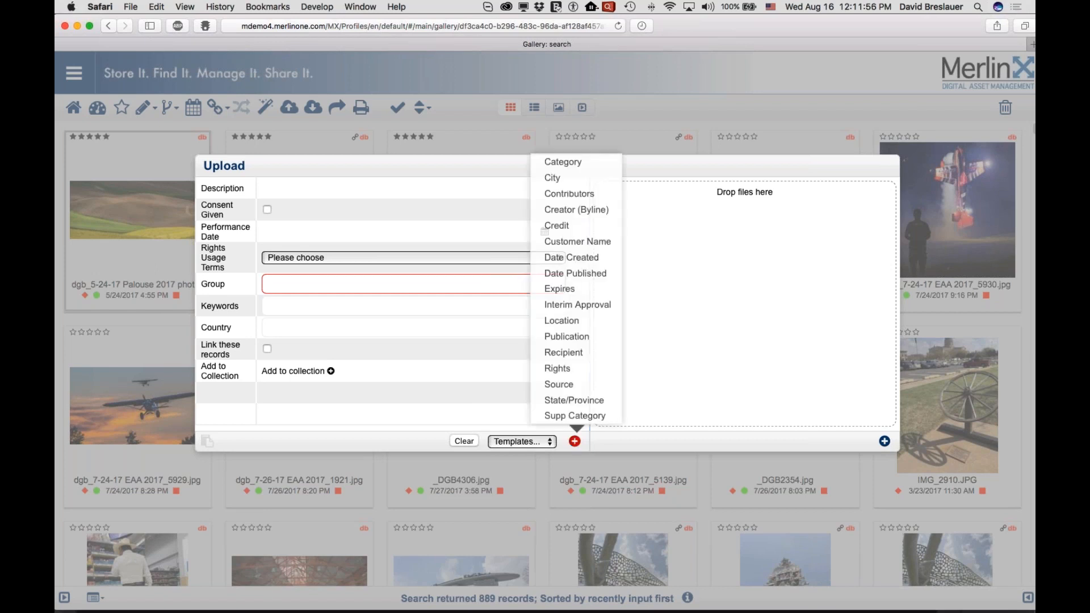
{"action": "left_click", "coordinate": [568, 210]}
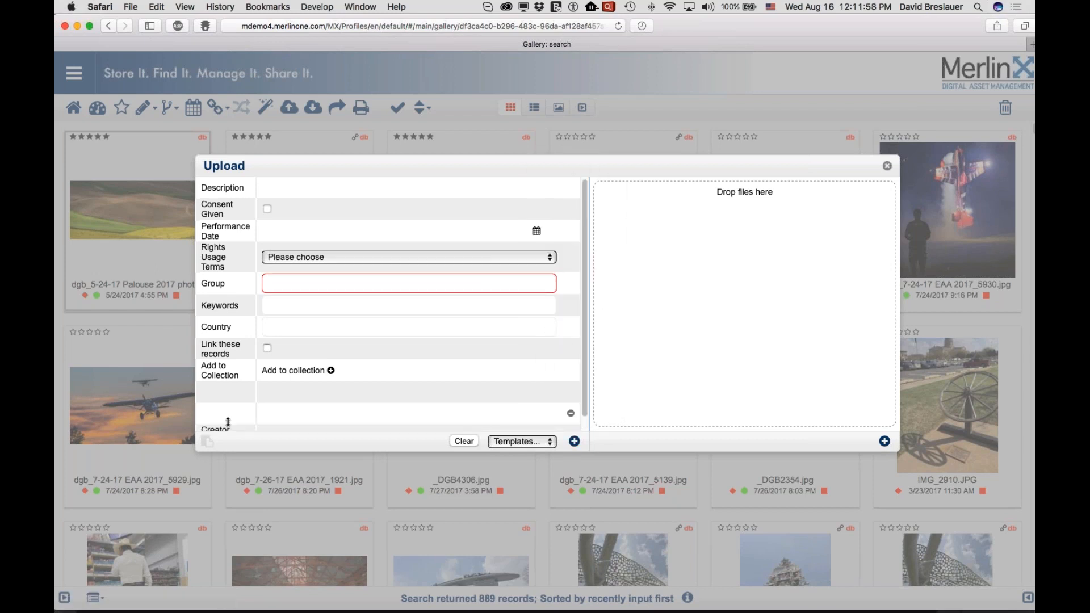
{"action": "left_click_drag", "start_coordinate": [224, 429], "coordinate": [228, 214]}
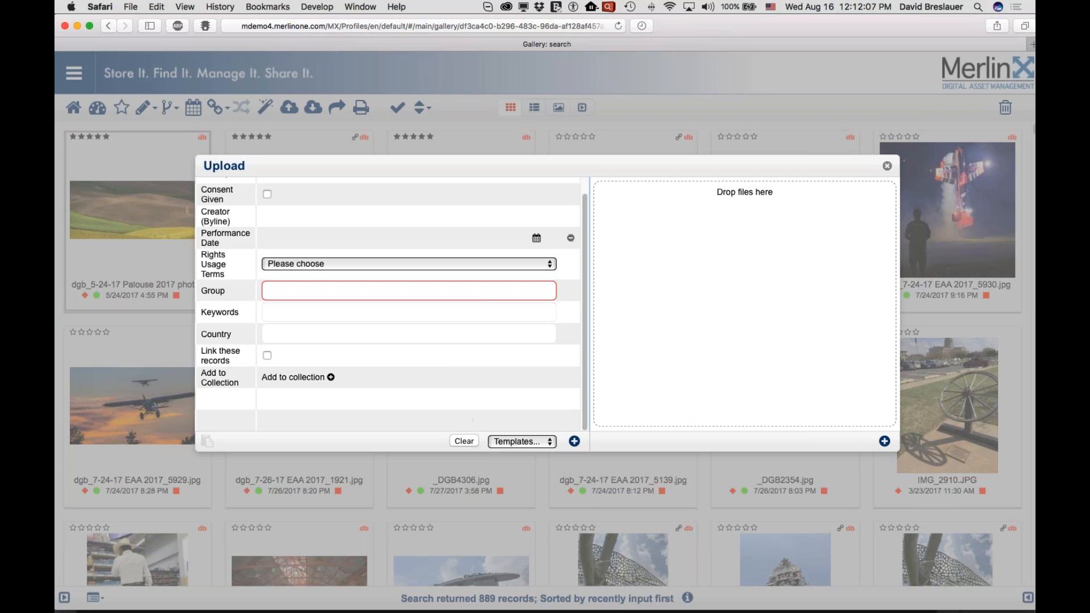
- Load the saved upload template "Chat Template" into the form
{"action": "left_click", "coordinate": [518, 446]}
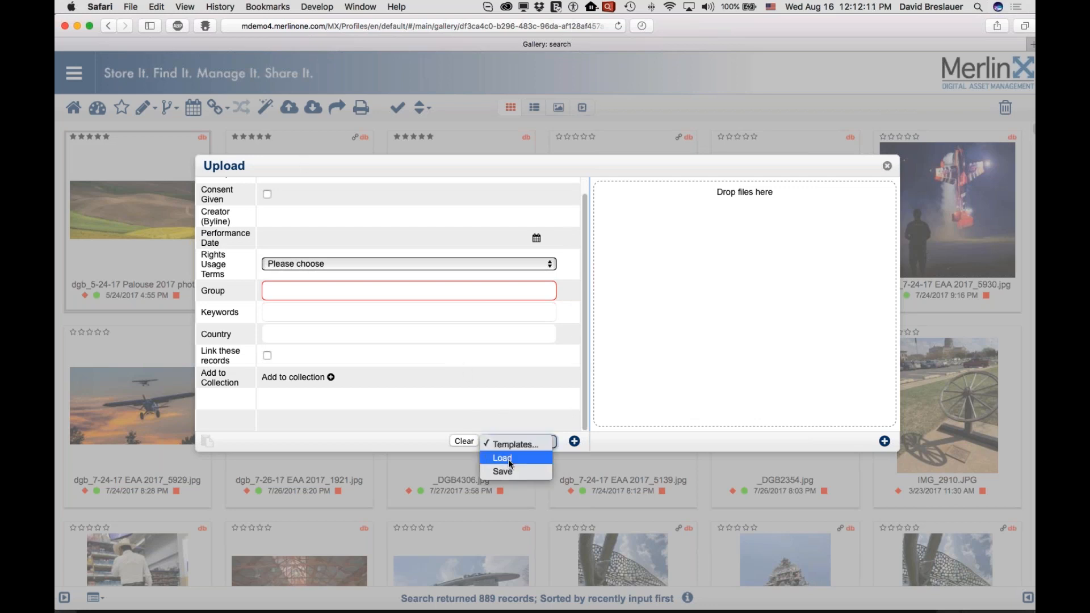
{"action": "left_click", "coordinate": [509, 460]}
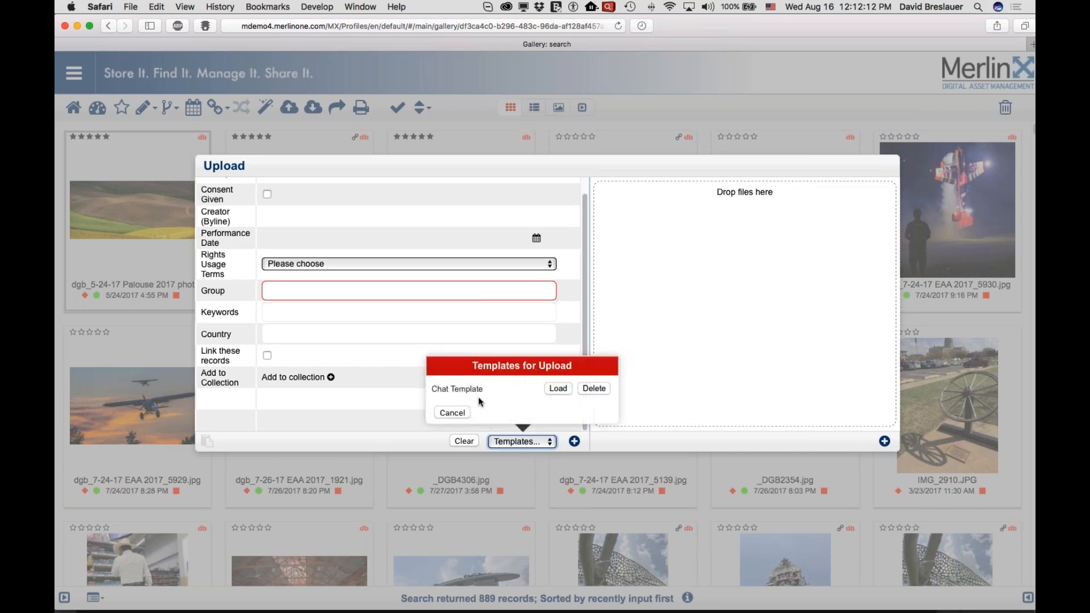
{"action": "left_click", "coordinate": [559, 389]}
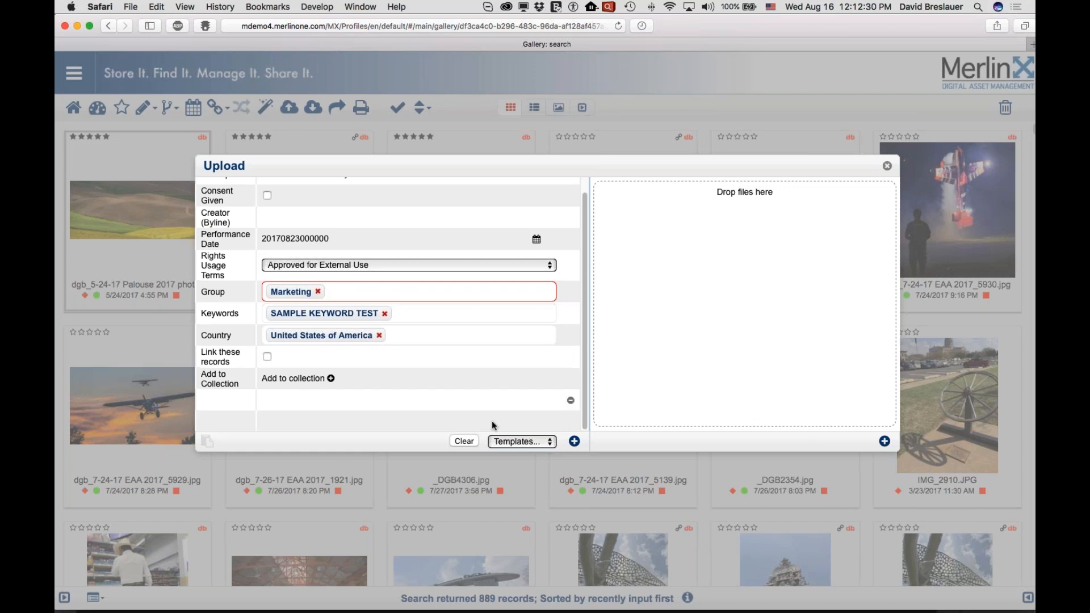
- Clear all values from the upload form and close it
{"action": "left_click", "coordinate": [459, 441]}
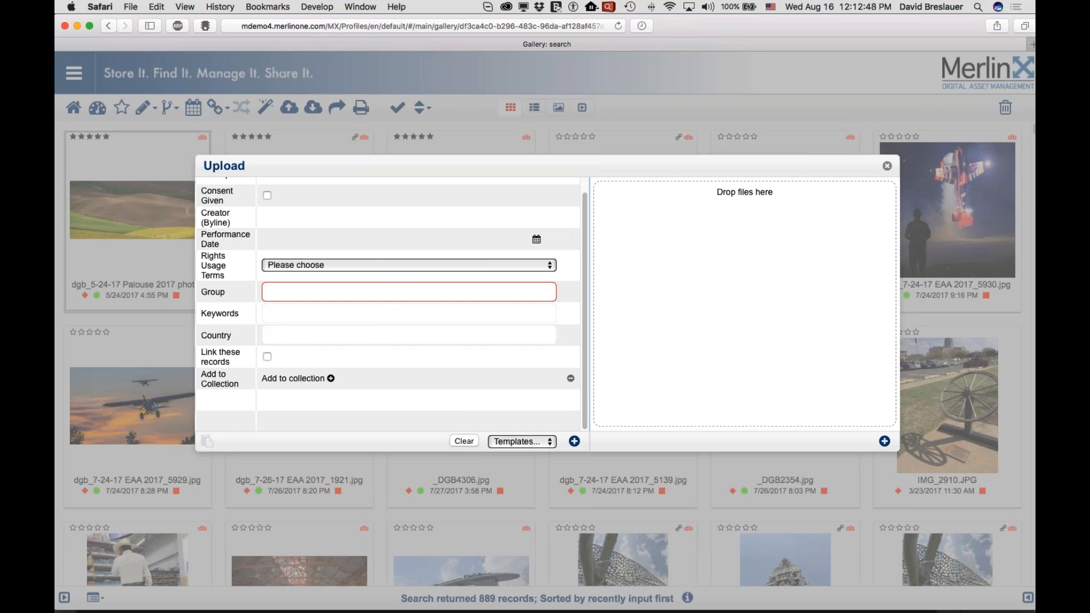
{"action": "left_click", "coordinate": [887, 167]}
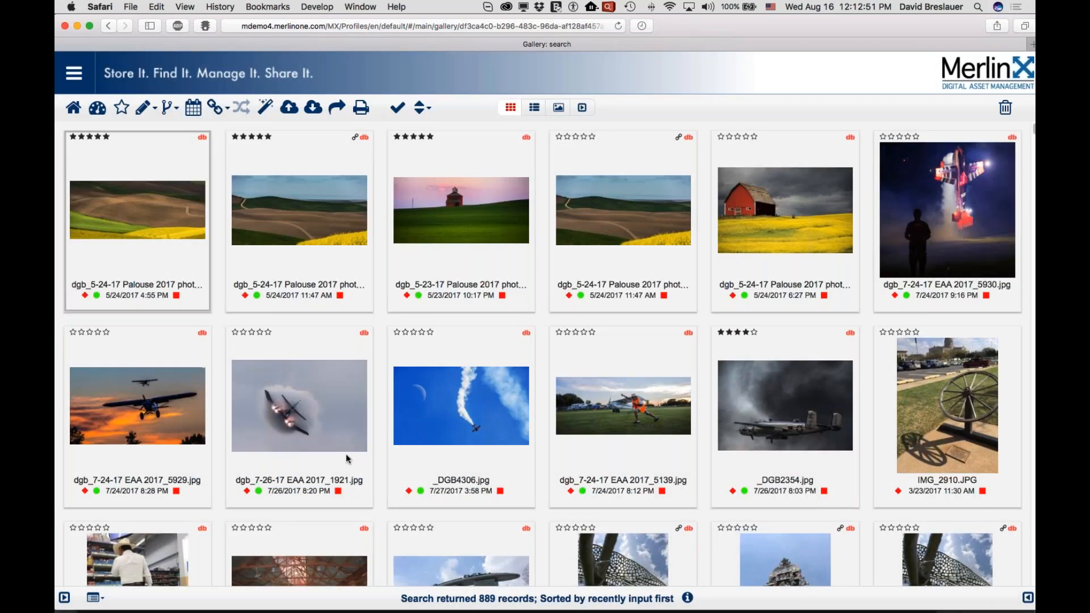
- Show the search and metadata sidebar and copy the selected Palouse photo's metadata
{"action": "left_click", "coordinate": [65, 597]}
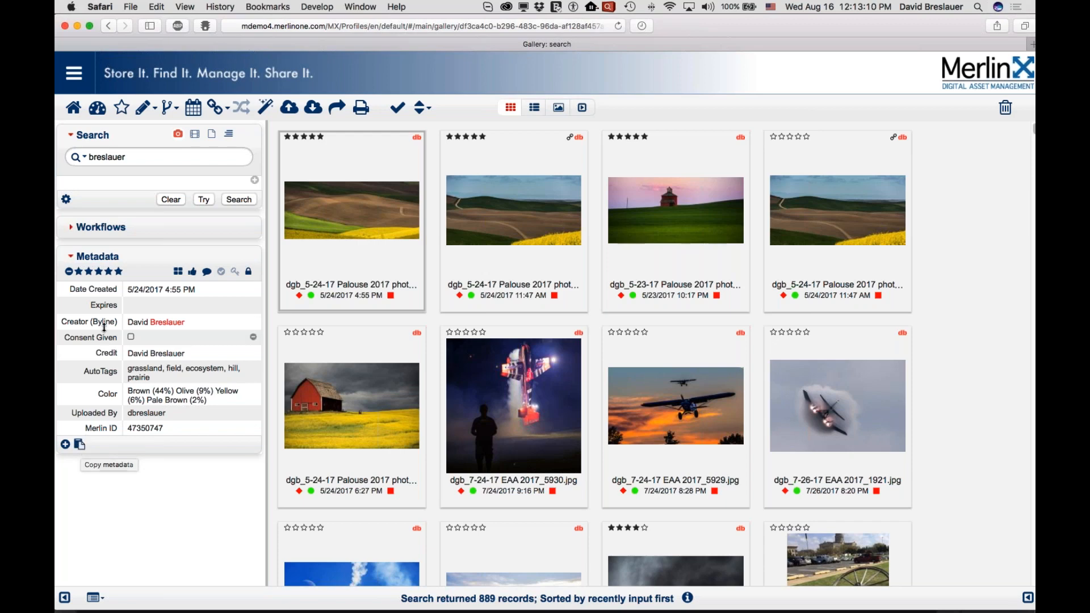
{"action": "left_click", "coordinate": [79, 444]}
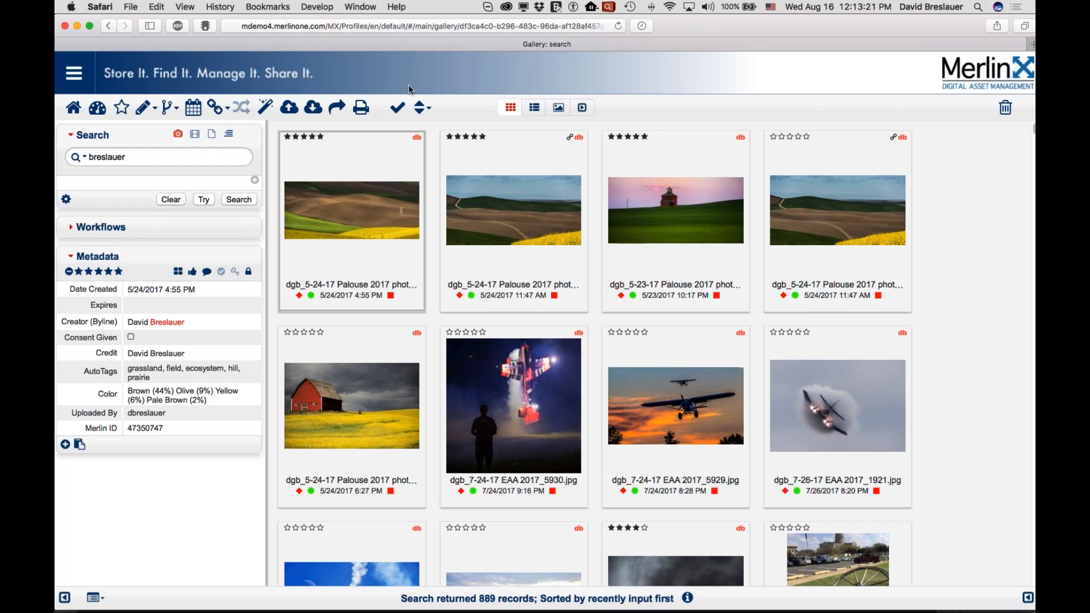
- Paste the copied Palouse photo metadata into the upload form, clear all its values and close the form
{"action": "left_click", "coordinate": [294, 111]}
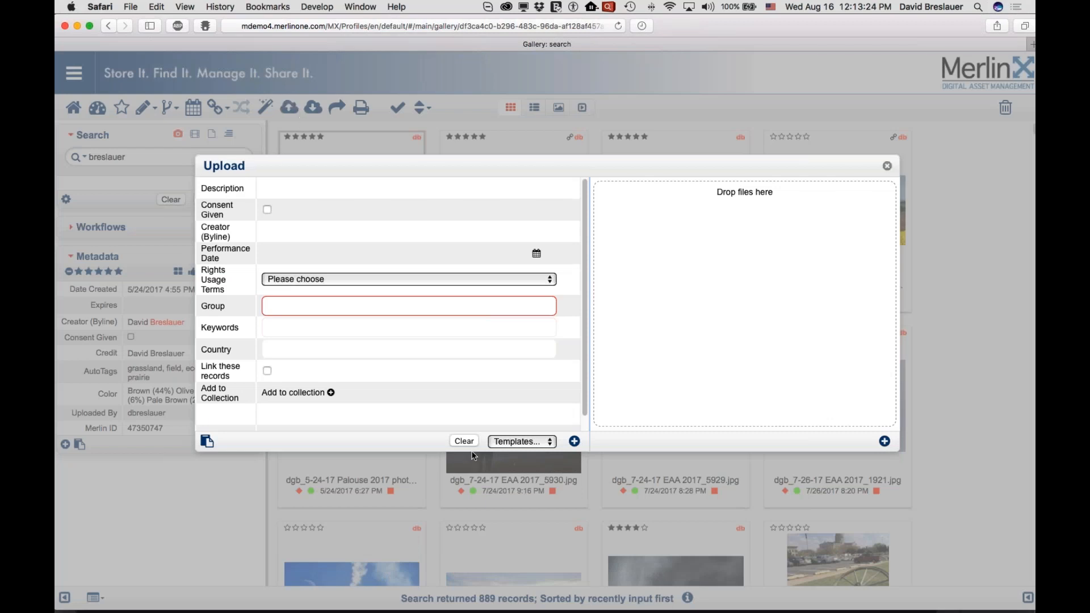
{"action": "left_click", "coordinate": [207, 441]}
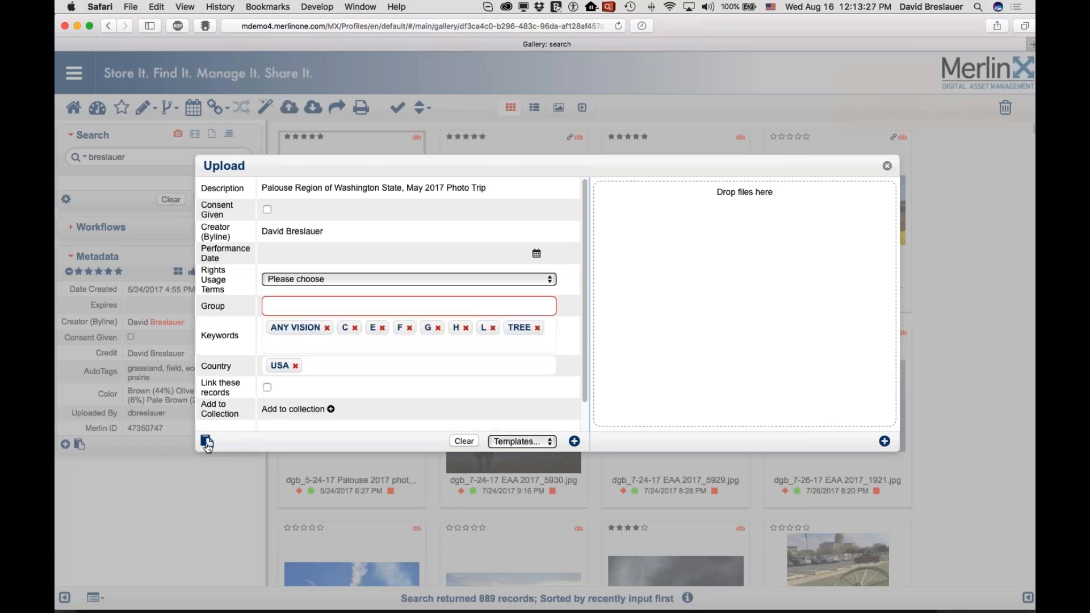
{"action": "left_click", "coordinate": [464, 442]}
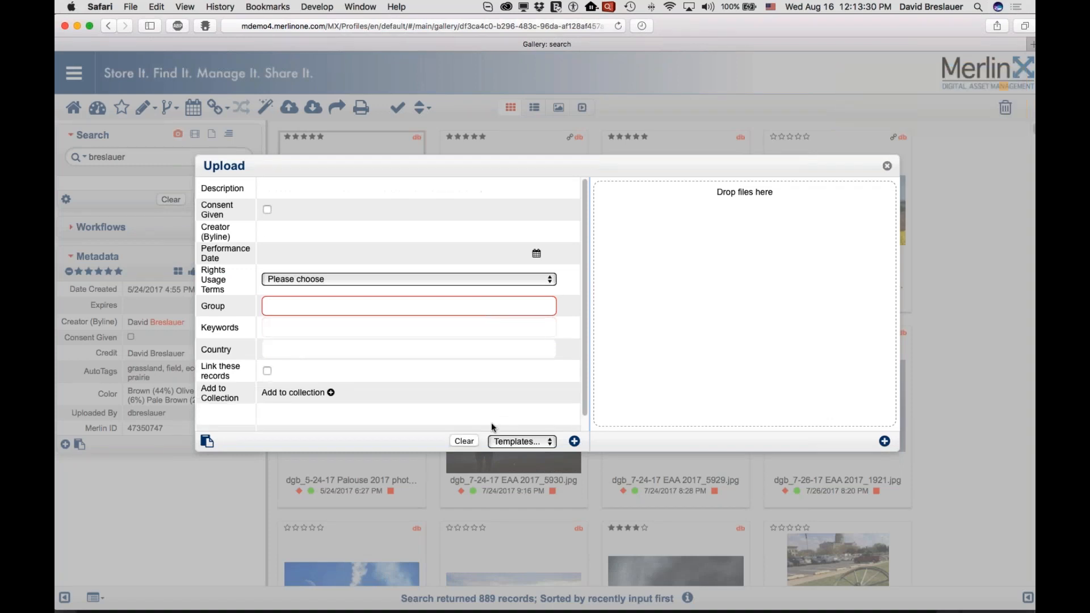
{"action": "left_click", "coordinate": [887, 167]}
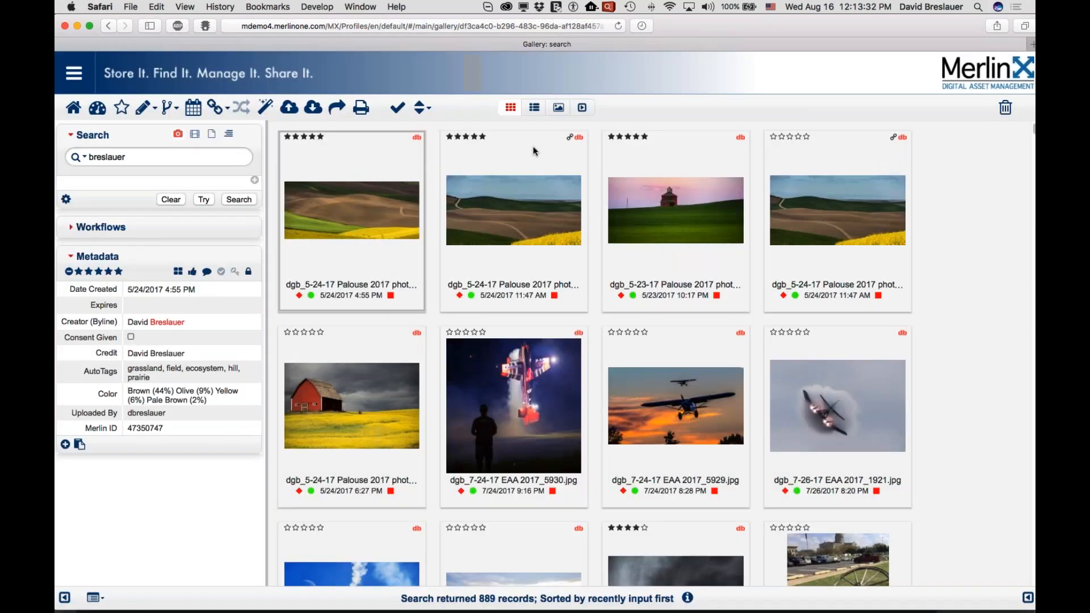
- Paste the copied metadata into the Edit Multiple form for the selected photo and move State/Province above Country
{"action": "left_click", "coordinate": [145, 109]}
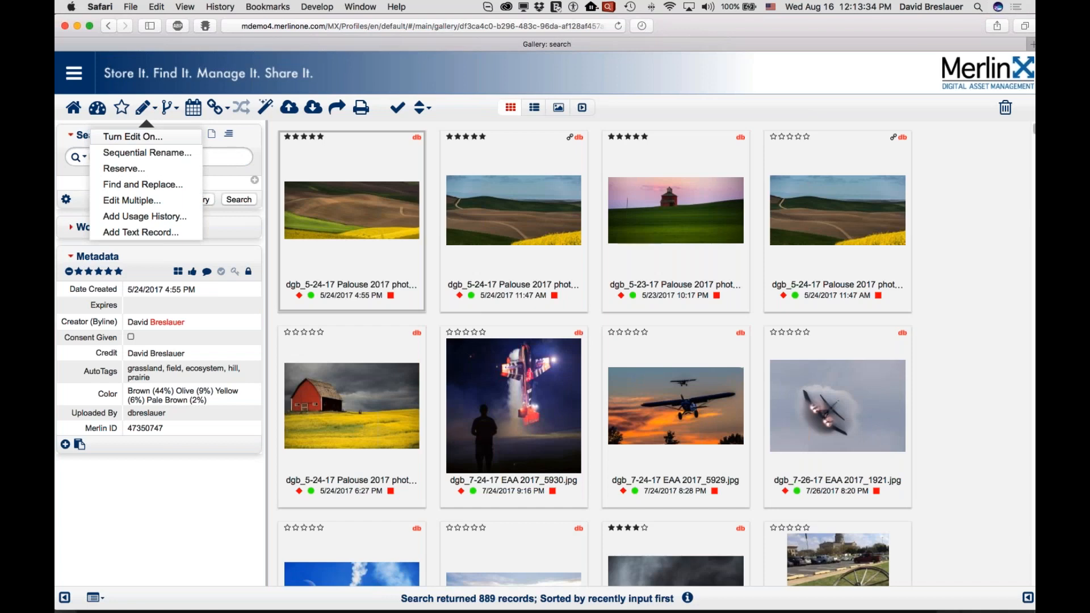
{"action": "left_click", "coordinate": [143, 201]}
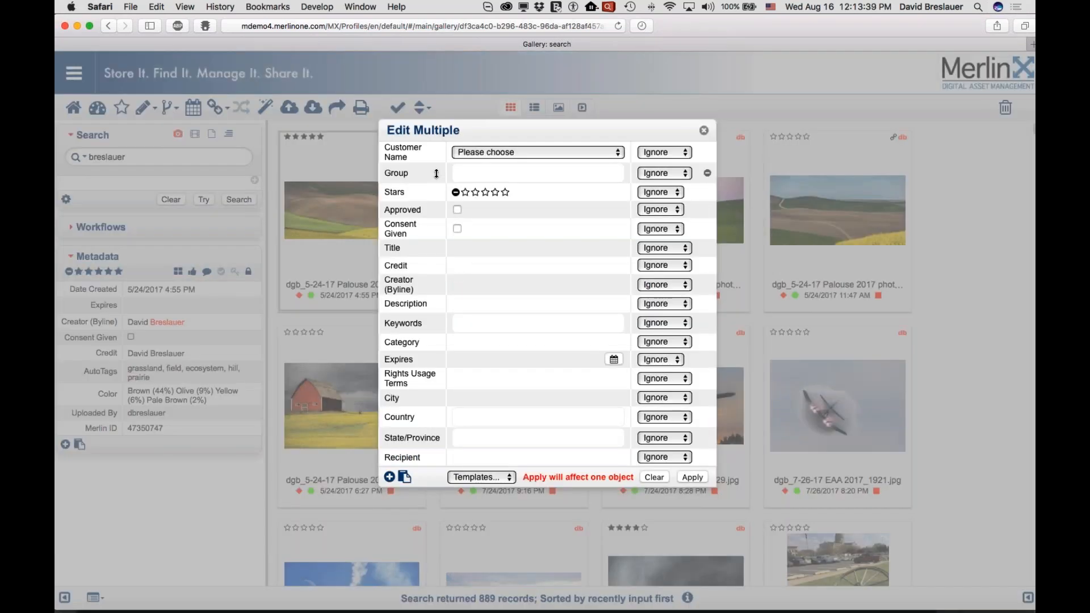
{"action": "left_click", "coordinate": [405, 478]}
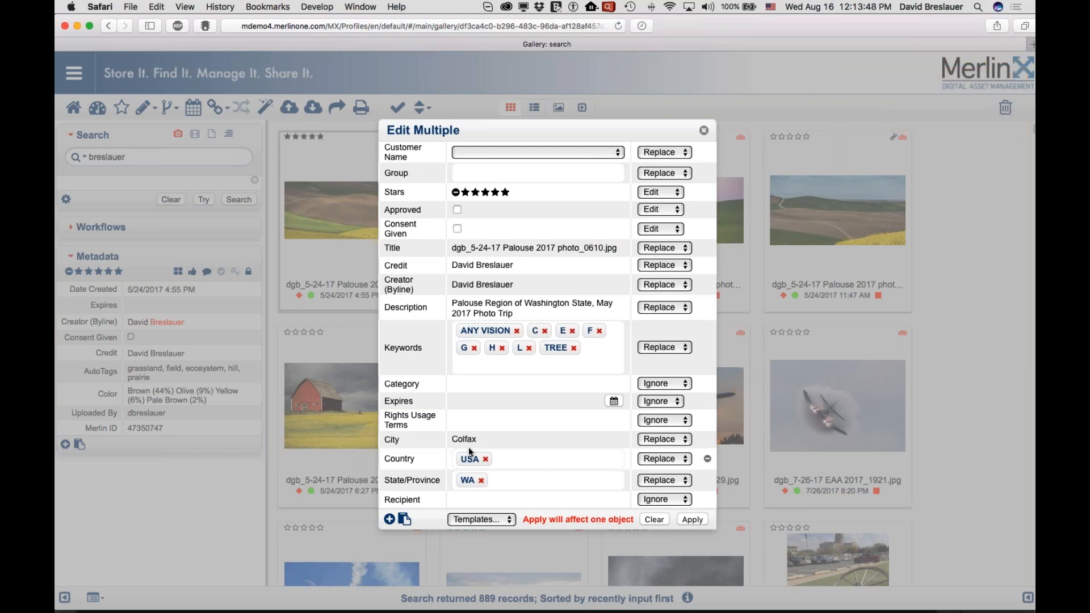
{"action": "mouse_move", "coordinate": [420, 480]}
{"action": "left_mouse_down"}
{"action": "mouse_move", "coordinate": [419, 446]}
{"action": "mouse_move", "coordinate": [419, 463]}
{"action": "left_mouse_up"}
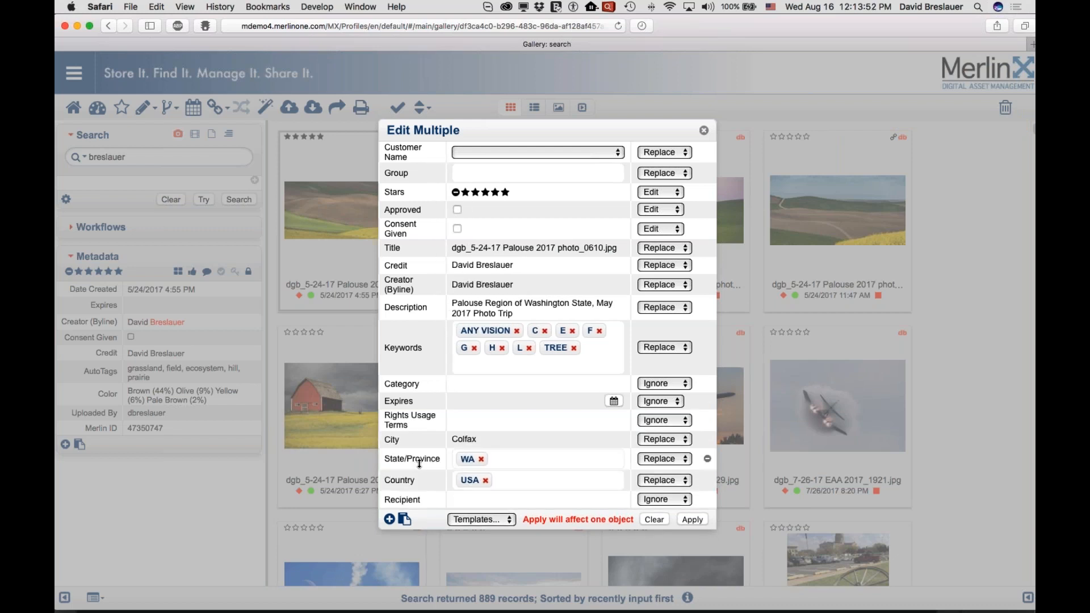
- Load the "One Time Use" template into the Edit Multiple form and close the form without applying it
{"action": "left_click", "coordinate": [500, 523]}
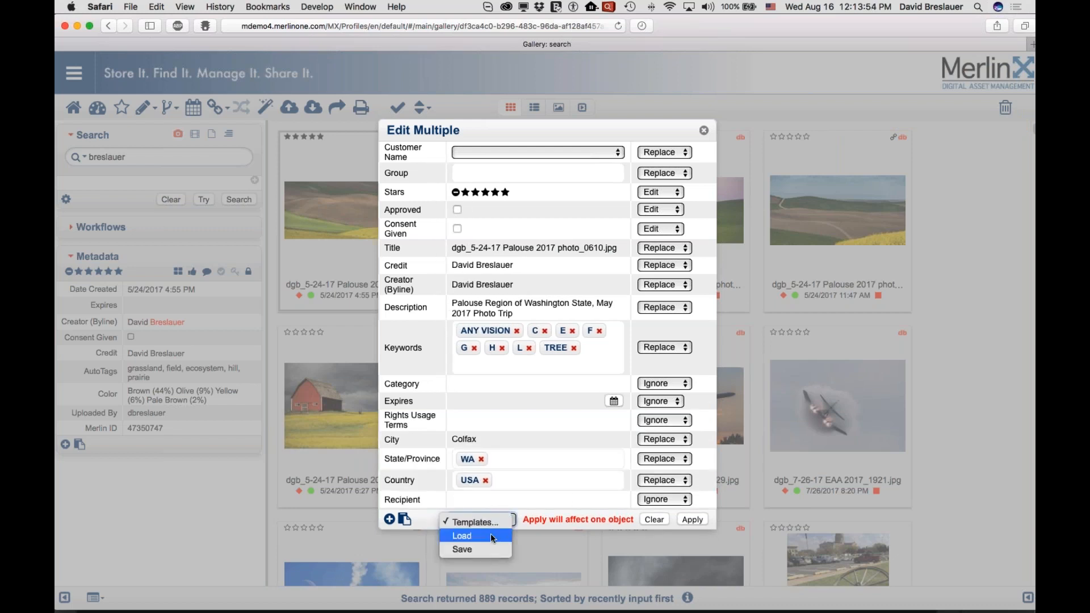
{"action": "left_click", "coordinate": [491, 536]}
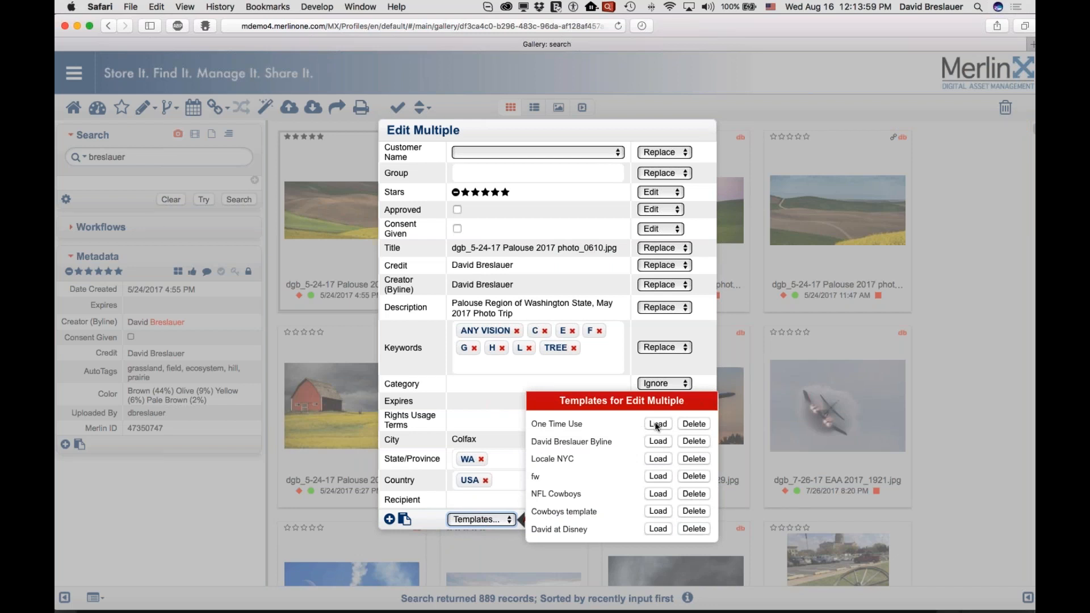
{"action": "left_click", "coordinate": [657, 424]}
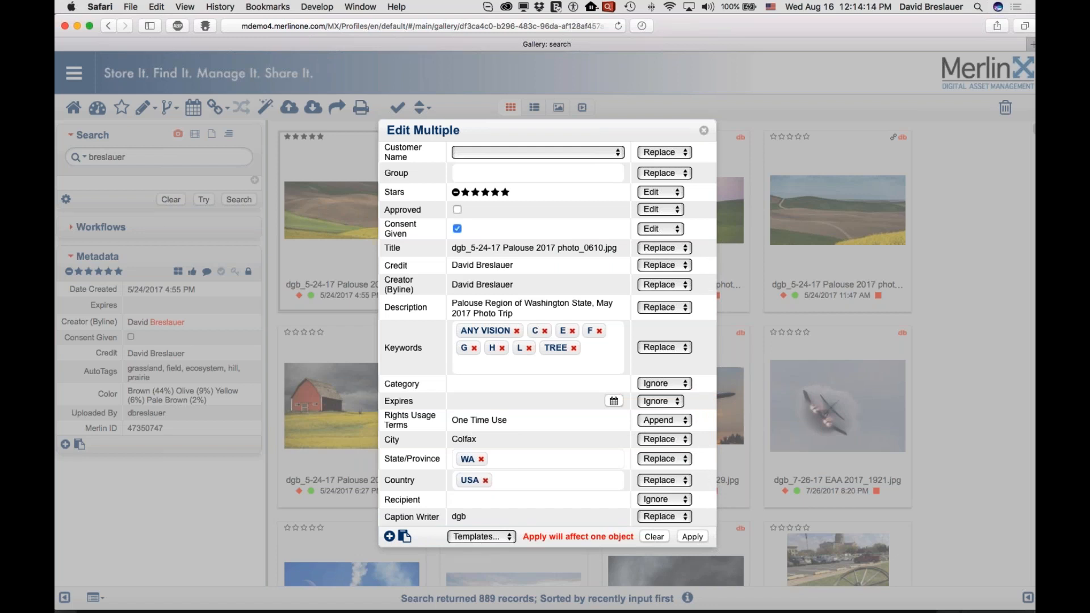
{"action": "left_click", "coordinate": [703, 130]}
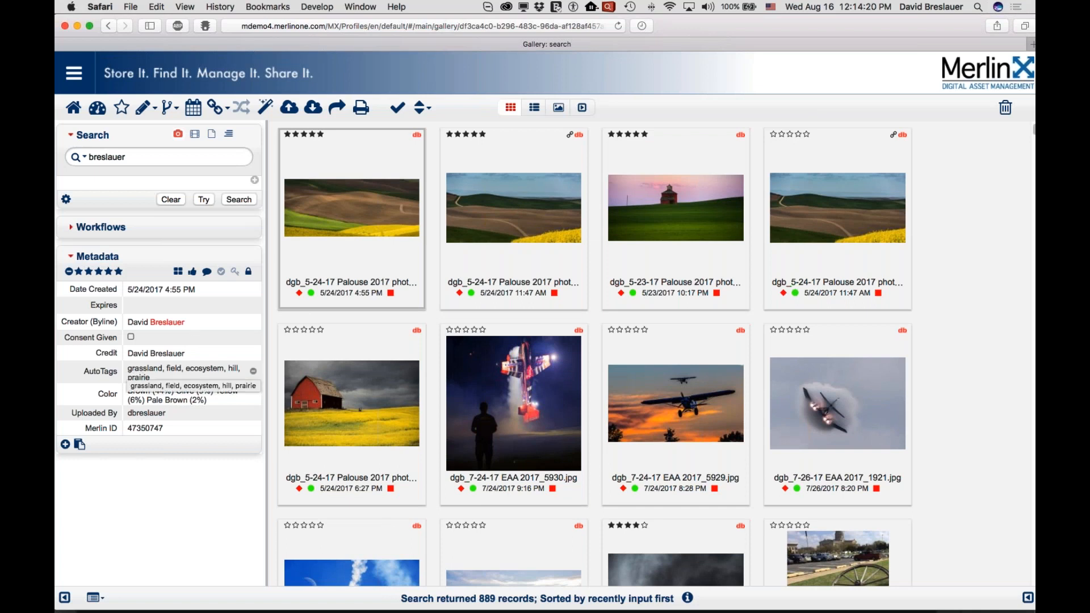
- Examine the AutoTags and Color metadata of the first Palouse photo in the gallery
{"action": "left_click_drag", "start_coordinate": [129, 367], "coordinate": [184, 376]}
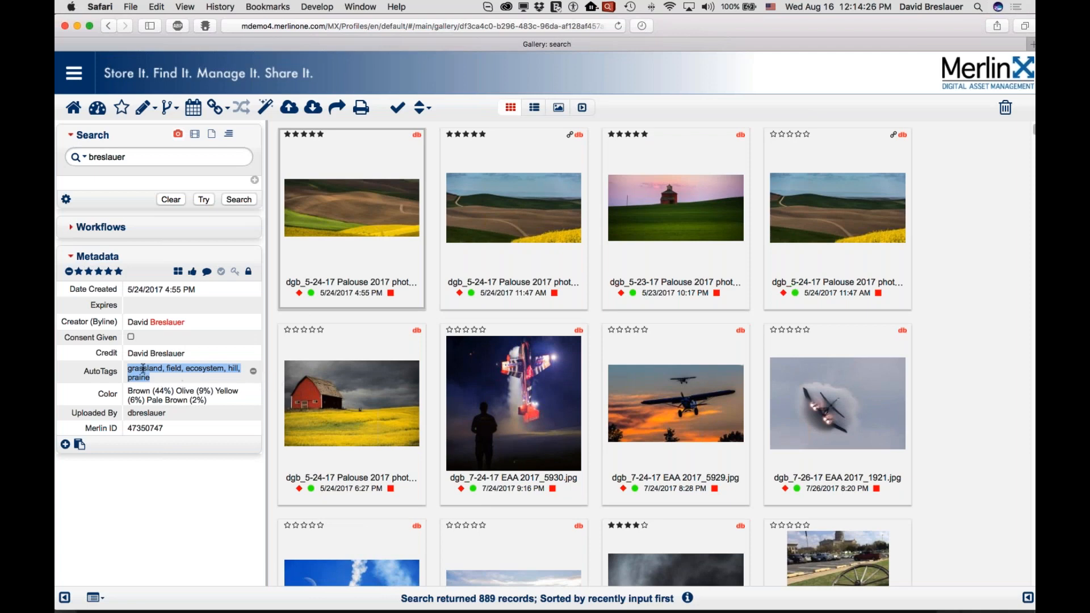
{"action": "left_click_drag", "start_coordinate": [134, 391], "coordinate": [205, 400]}
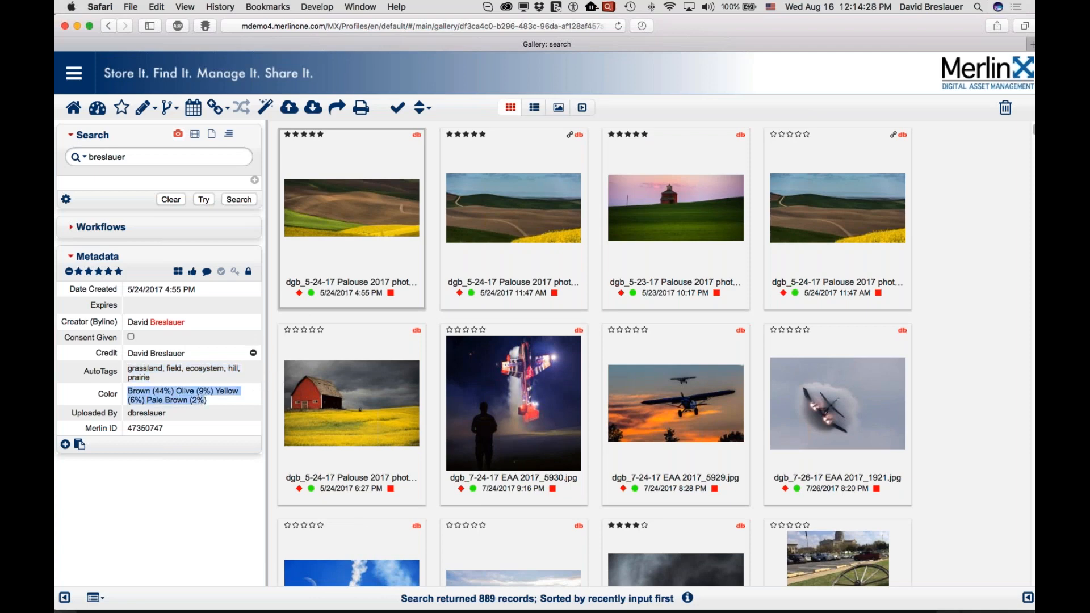
{"action": "left_click", "coordinate": [345, 229]}
{"action": "mouse_move", "coordinate": [460, 238]}
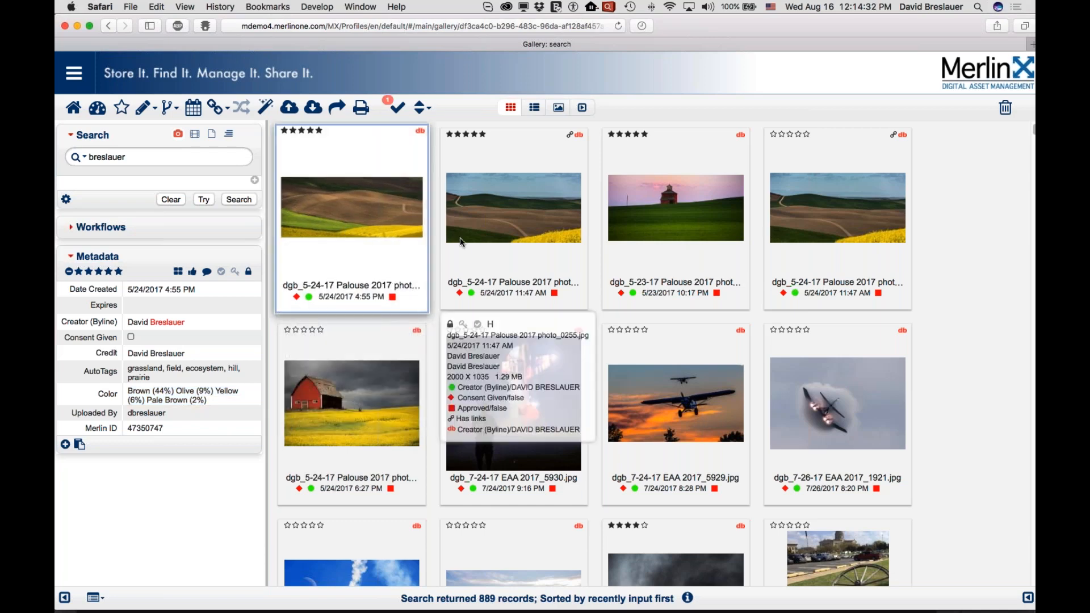
{"action": "scroll", "coordinate": [460, 238], "scroll_direction": "up", "scroll_amount": 1}
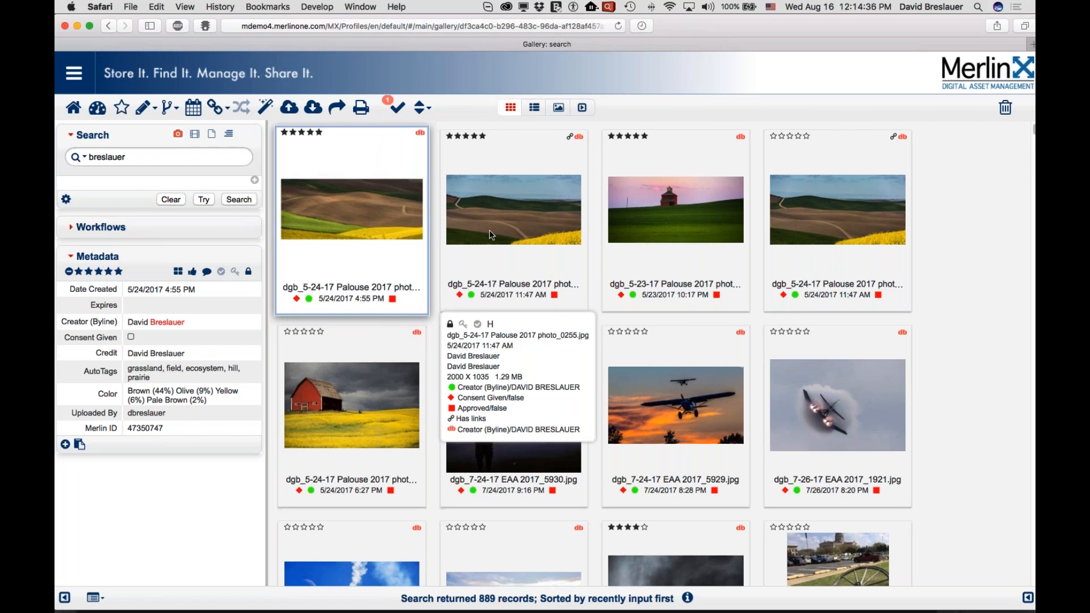
- Compare the AutoTags and Color metadata of the photos dgb_7-24-17 EAA 2017_5929.jpg, _DGB4306.jpg and _DGB2354.jpg
{"action": "left_click", "coordinate": [654, 405]}
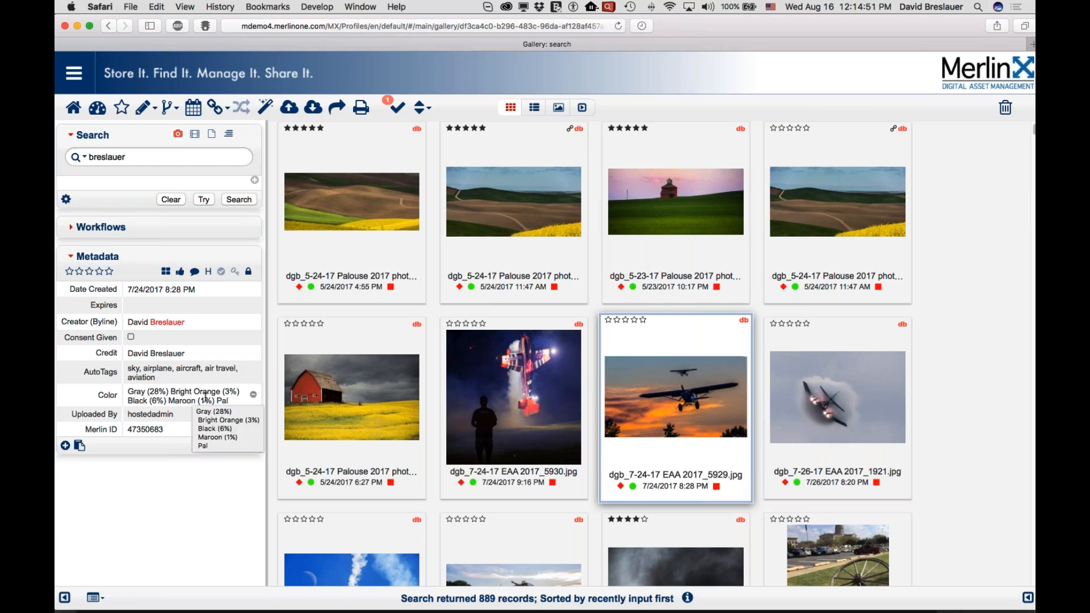
{"action": "mouse_move", "coordinate": [373, 472]}
{"action": "scroll", "coordinate": [374, 472], "scroll_direction": "down", "scroll_amount": 2}
{"action": "left_click", "coordinate": [378, 475]}
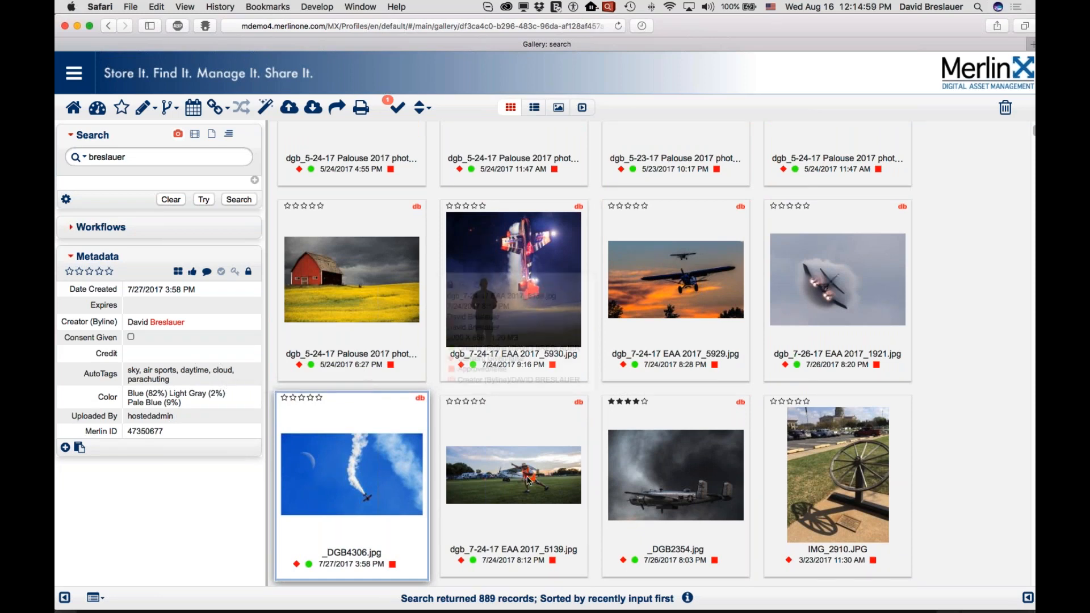
{"action": "left_click", "coordinate": [672, 483]}
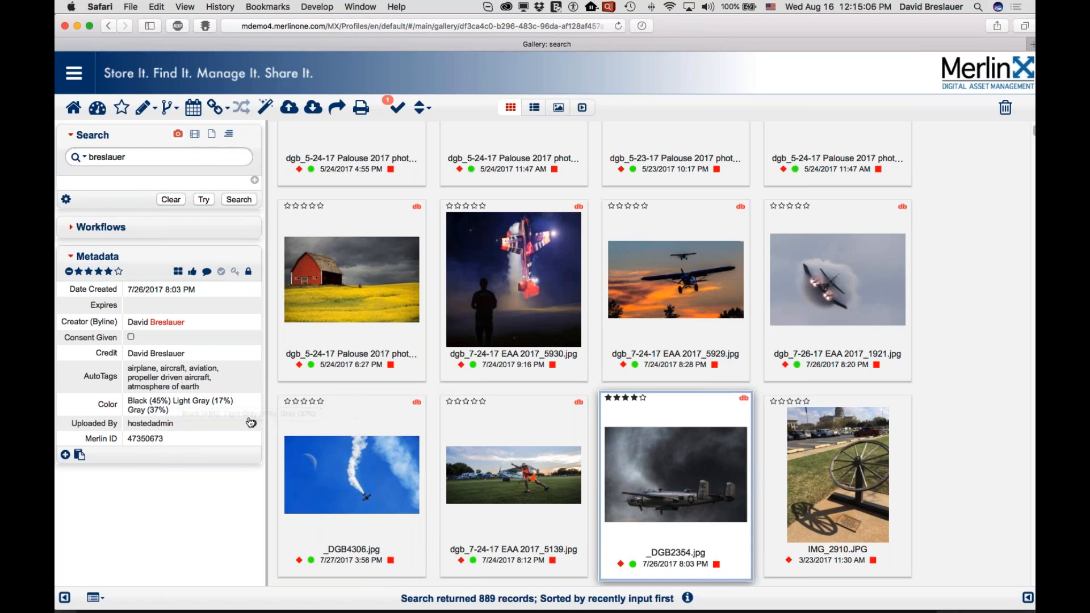
{"action": "mouse_move", "coordinate": [572, 492]}
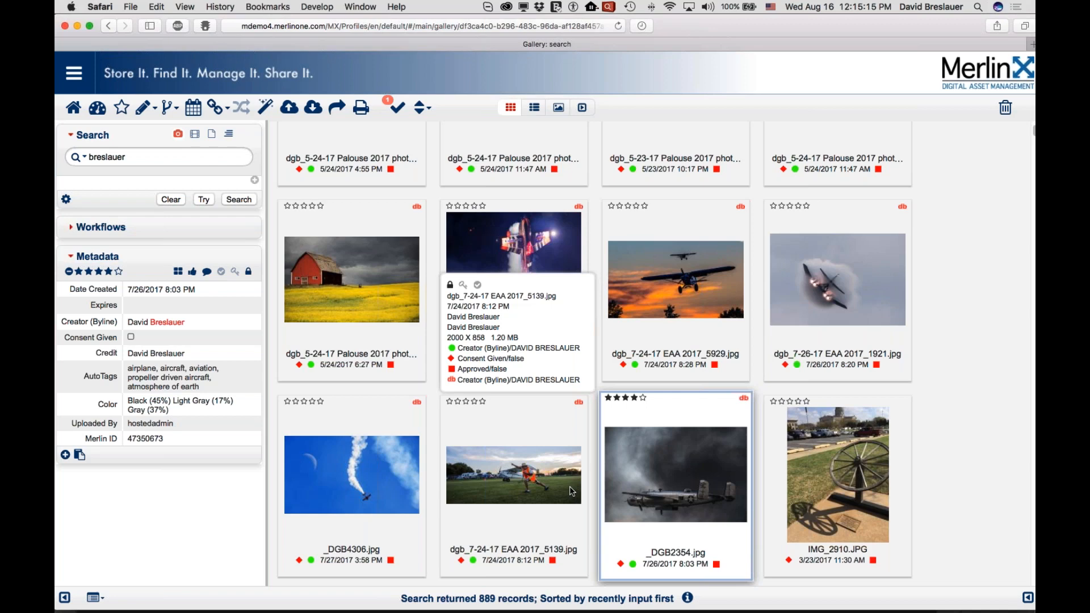
- Start a Find and Replace on the selected photo, trying All Fields and settling on the Creator (Byline) field
{"action": "left_click", "coordinate": [143, 113]}
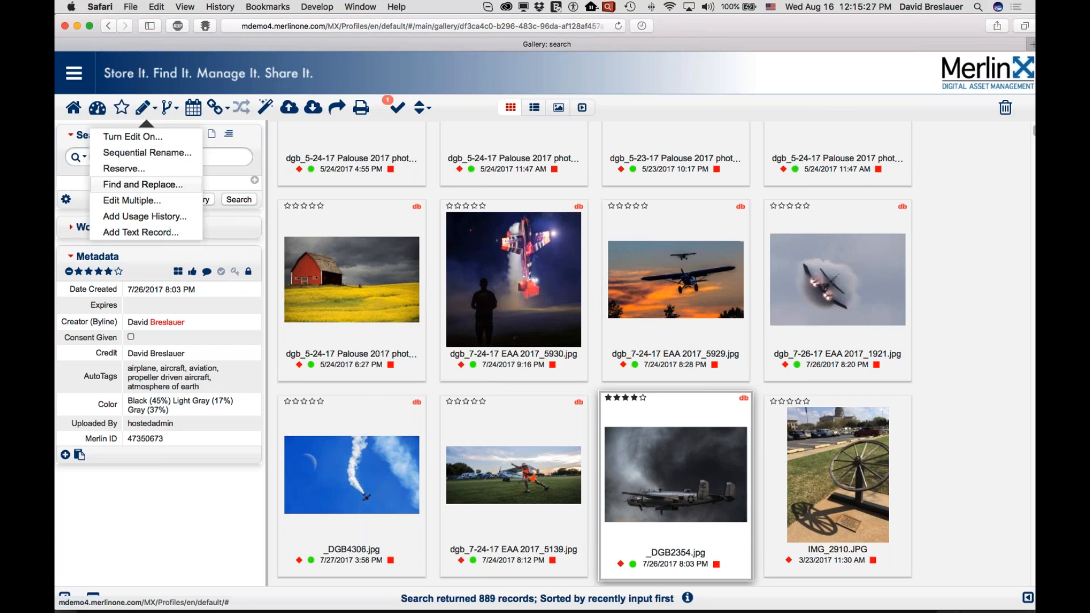
{"action": "left_click", "coordinate": [142, 185]}
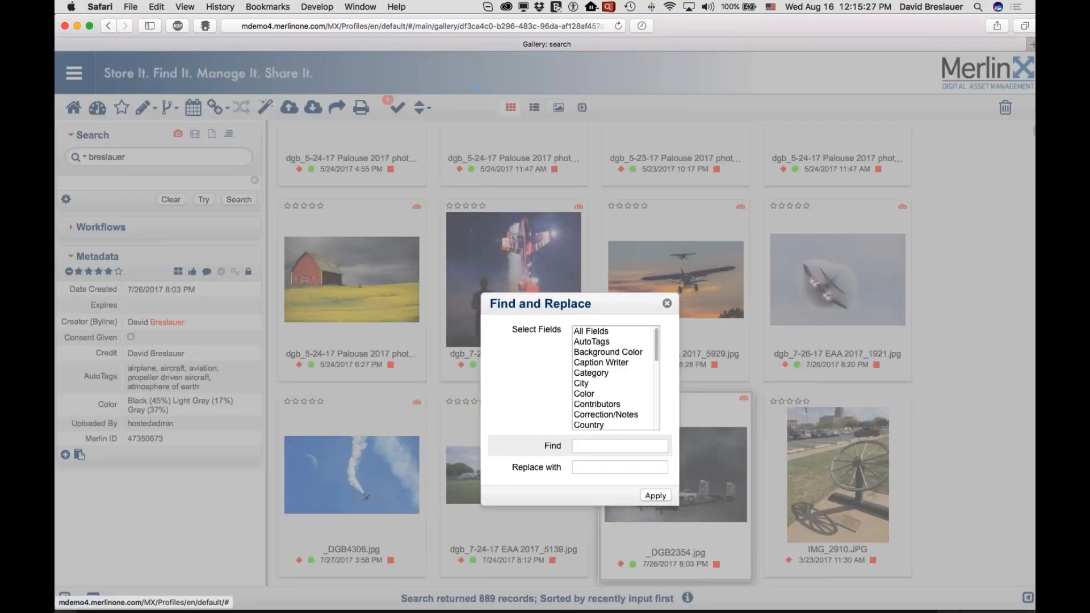
{"action": "left_click", "coordinate": [588, 334]}
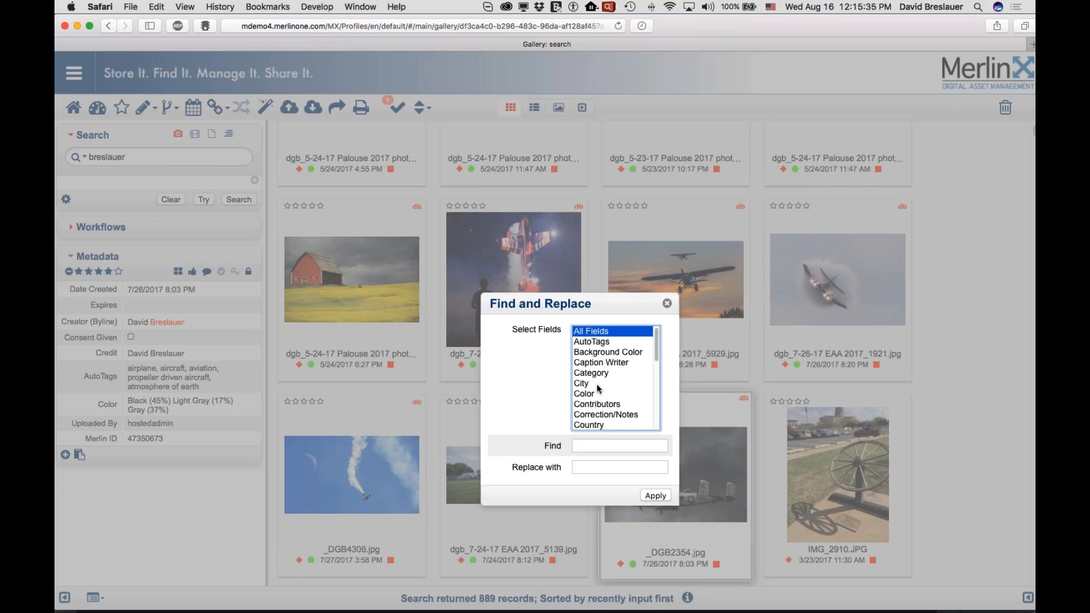
{"action": "left_click", "coordinate": [655, 395]}
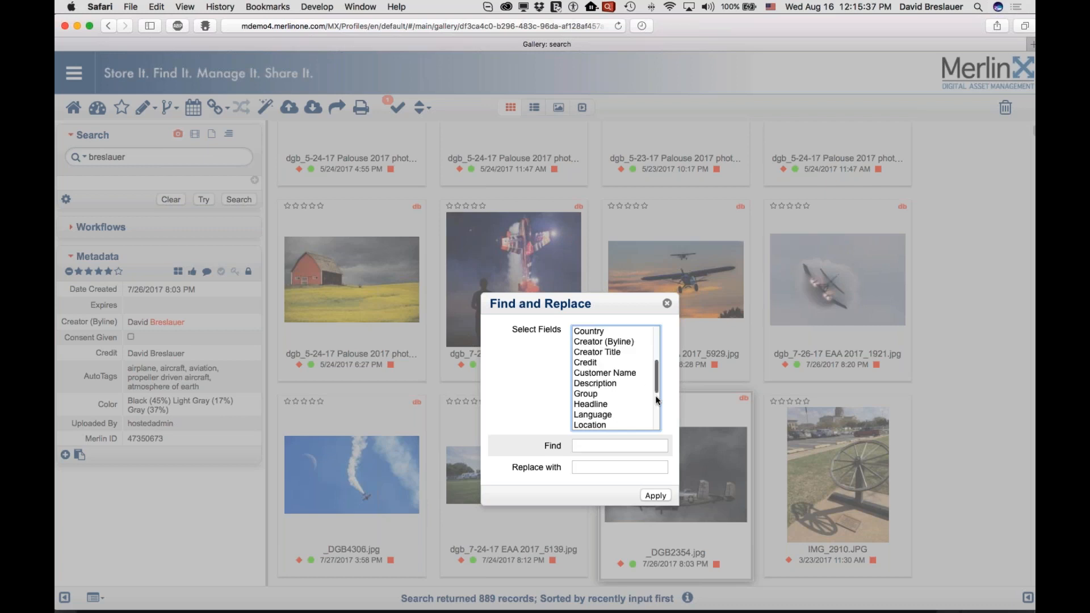
{"action": "left_click", "coordinate": [607, 342]}
- Enter the creator's surname as the text to find, leave the replacement empty and close Find and Replace without applying
{"action": "left_click", "coordinate": [616, 446]}
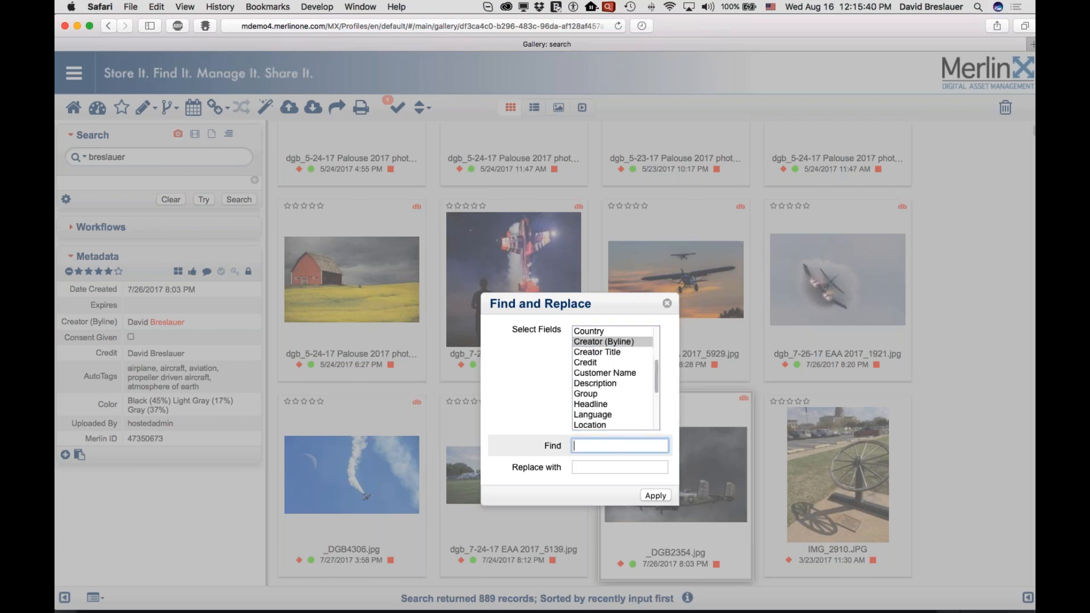
{"action": "type", "text": "Breslauer"}
{"action": "key", "text": "Tab"}
{"action": "type", "text": "B"}
{"action": "key", "text": "BackSpace"}
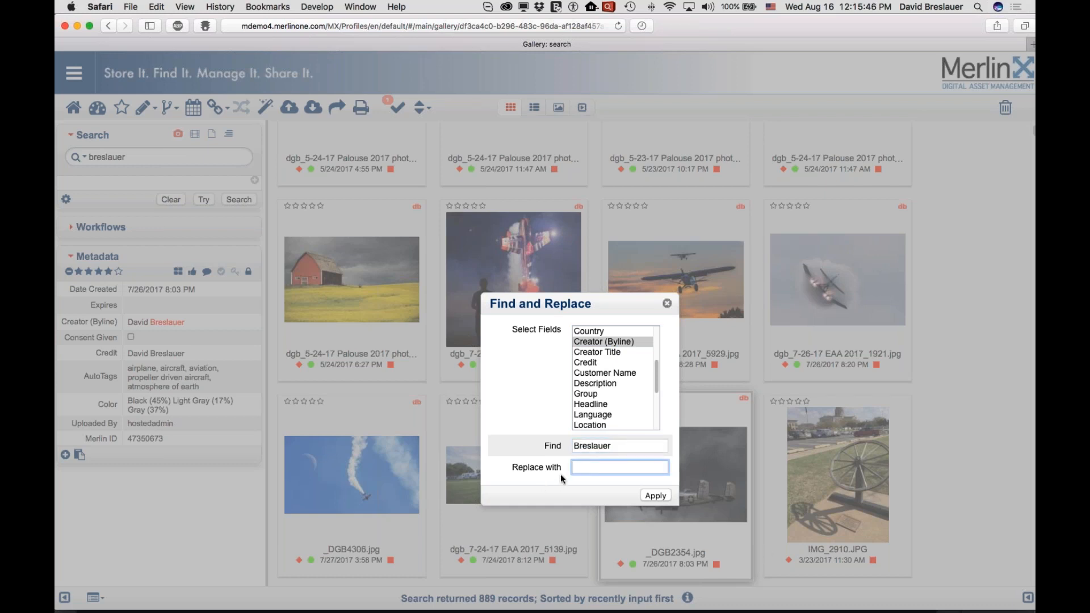
{"action": "left_click", "coordinate": [668, 304]}
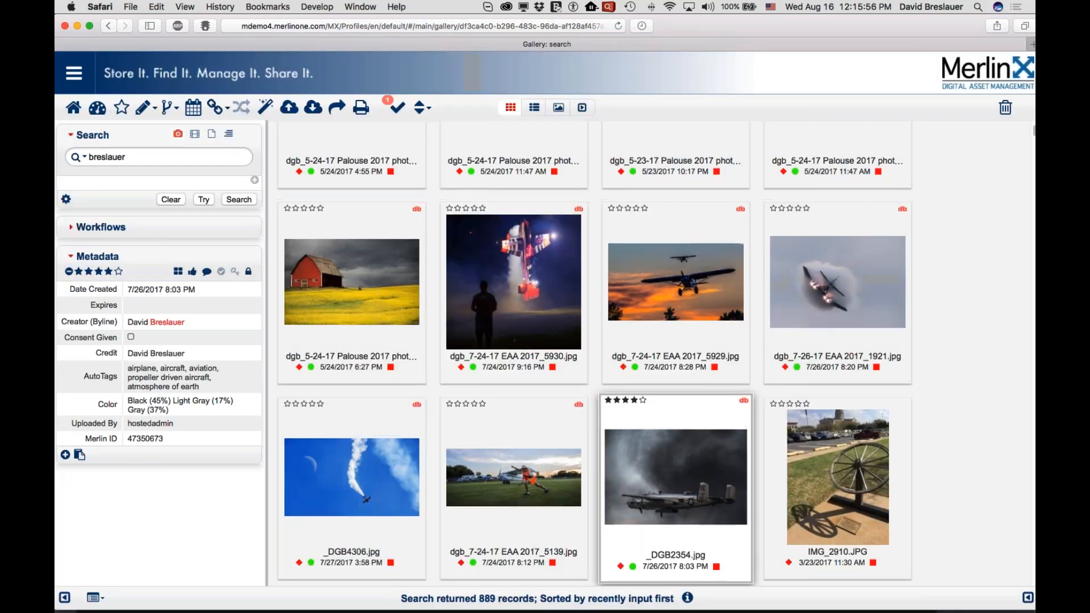
{"action": "left_click", "coordinate": [1023, 44]}
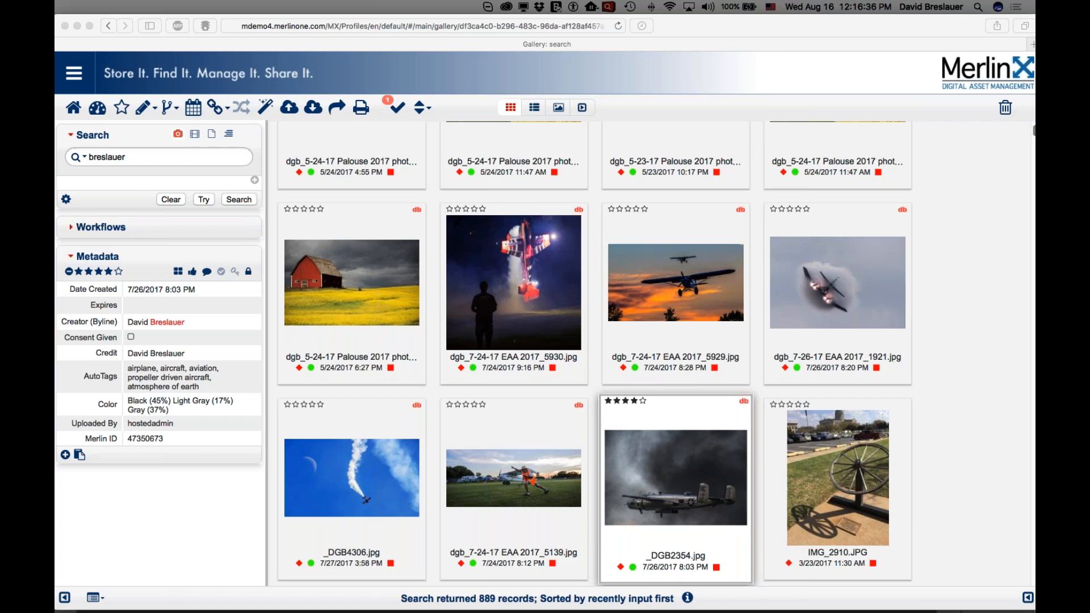
{"action": "mouse_move", "coordinate": [920, 271]}
{"action": "mouse_move", "coordinate": [922, 322]}
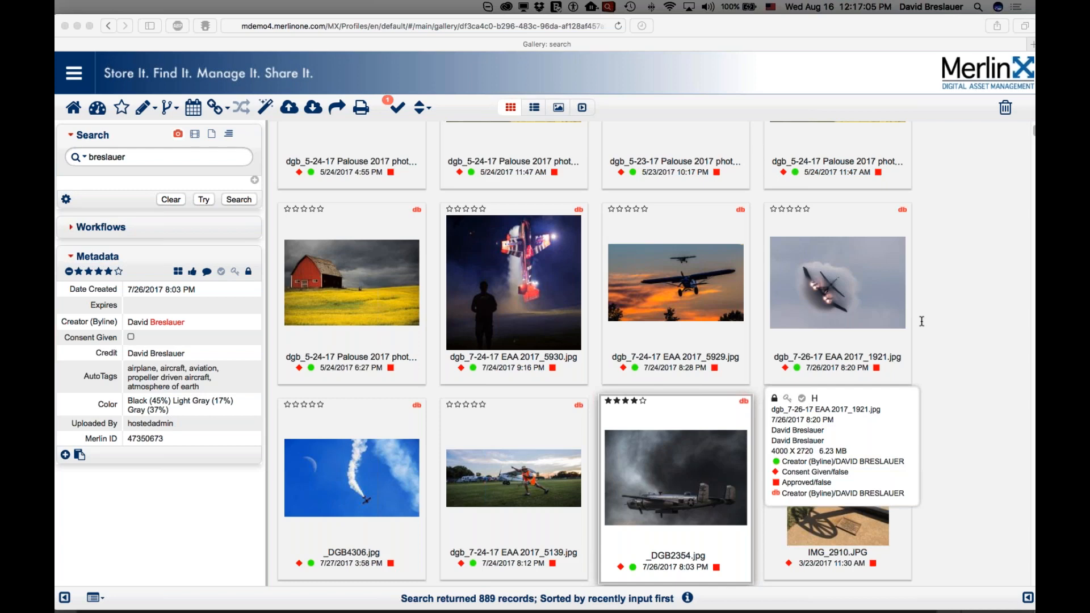